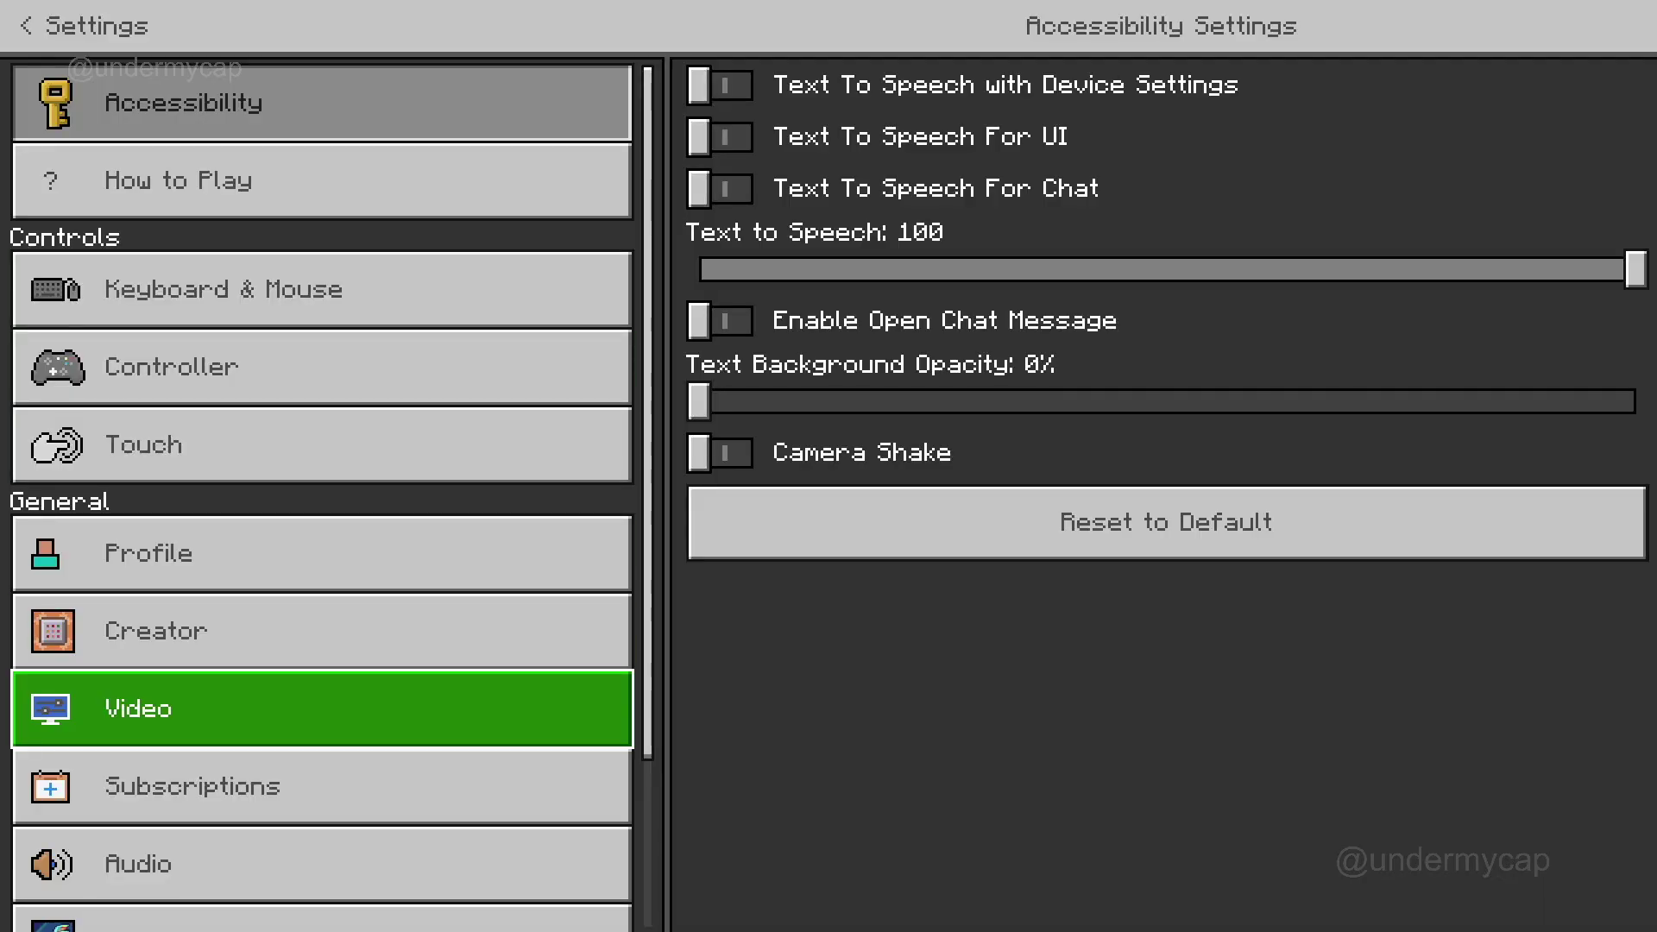
# - Open Minecraft's video settings and look through the graphics options
pyautogui.click(322, 708)
pyautogui.scroll(-5, 1157, 497)
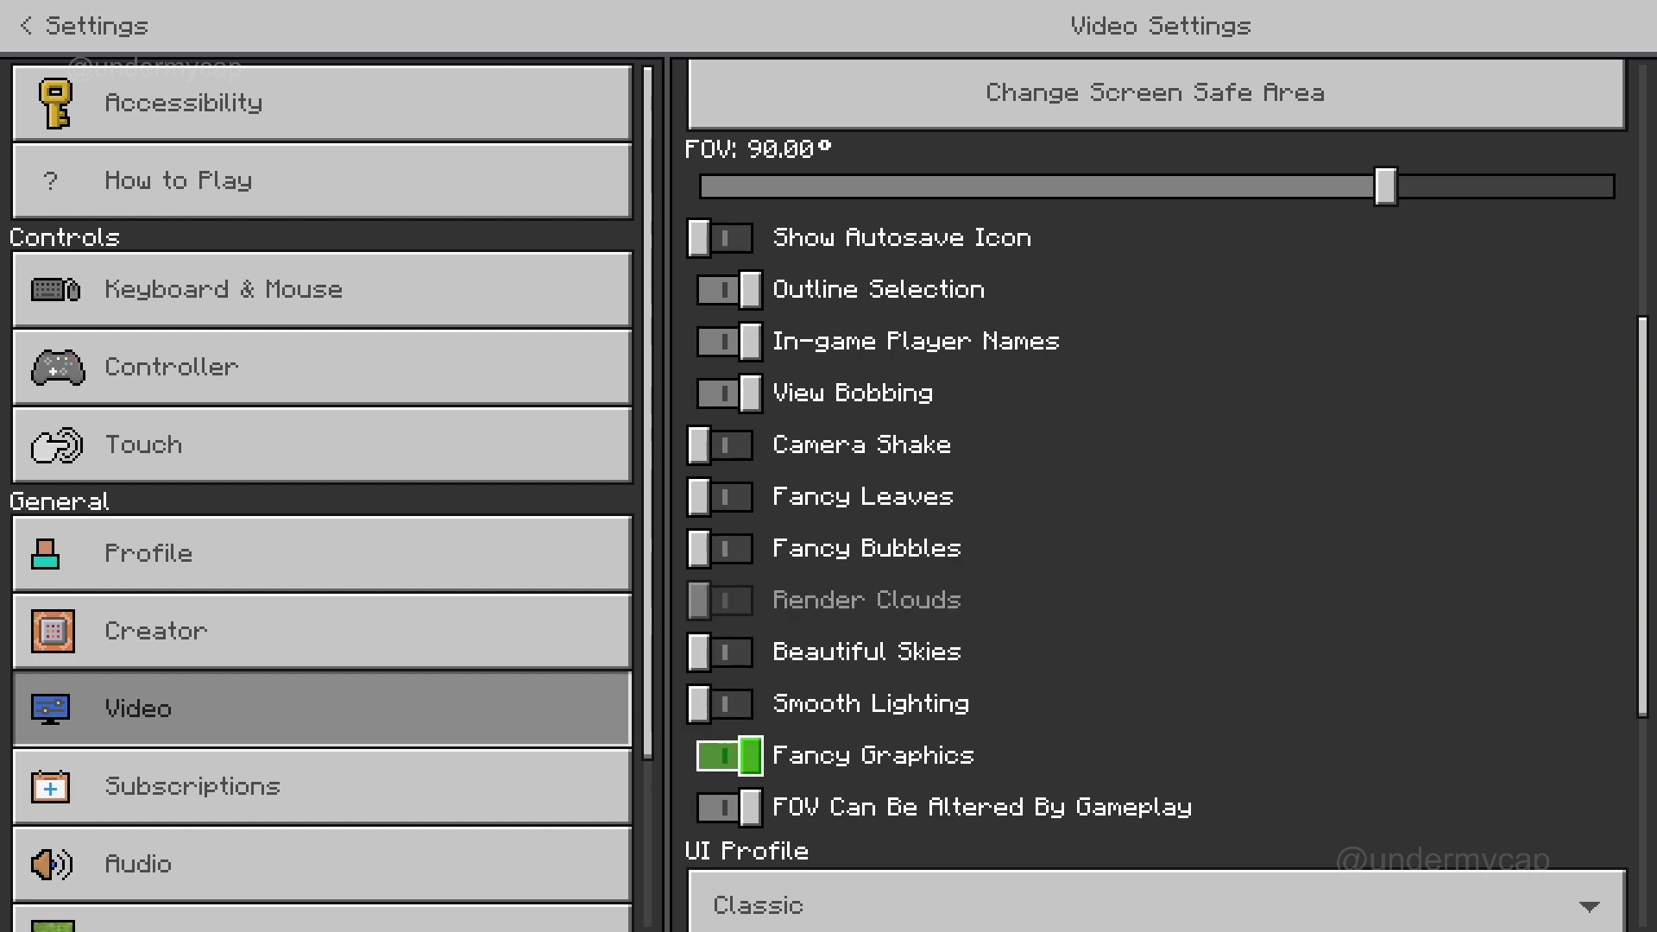
pyautogui.scroll(-5, 1157, 738)
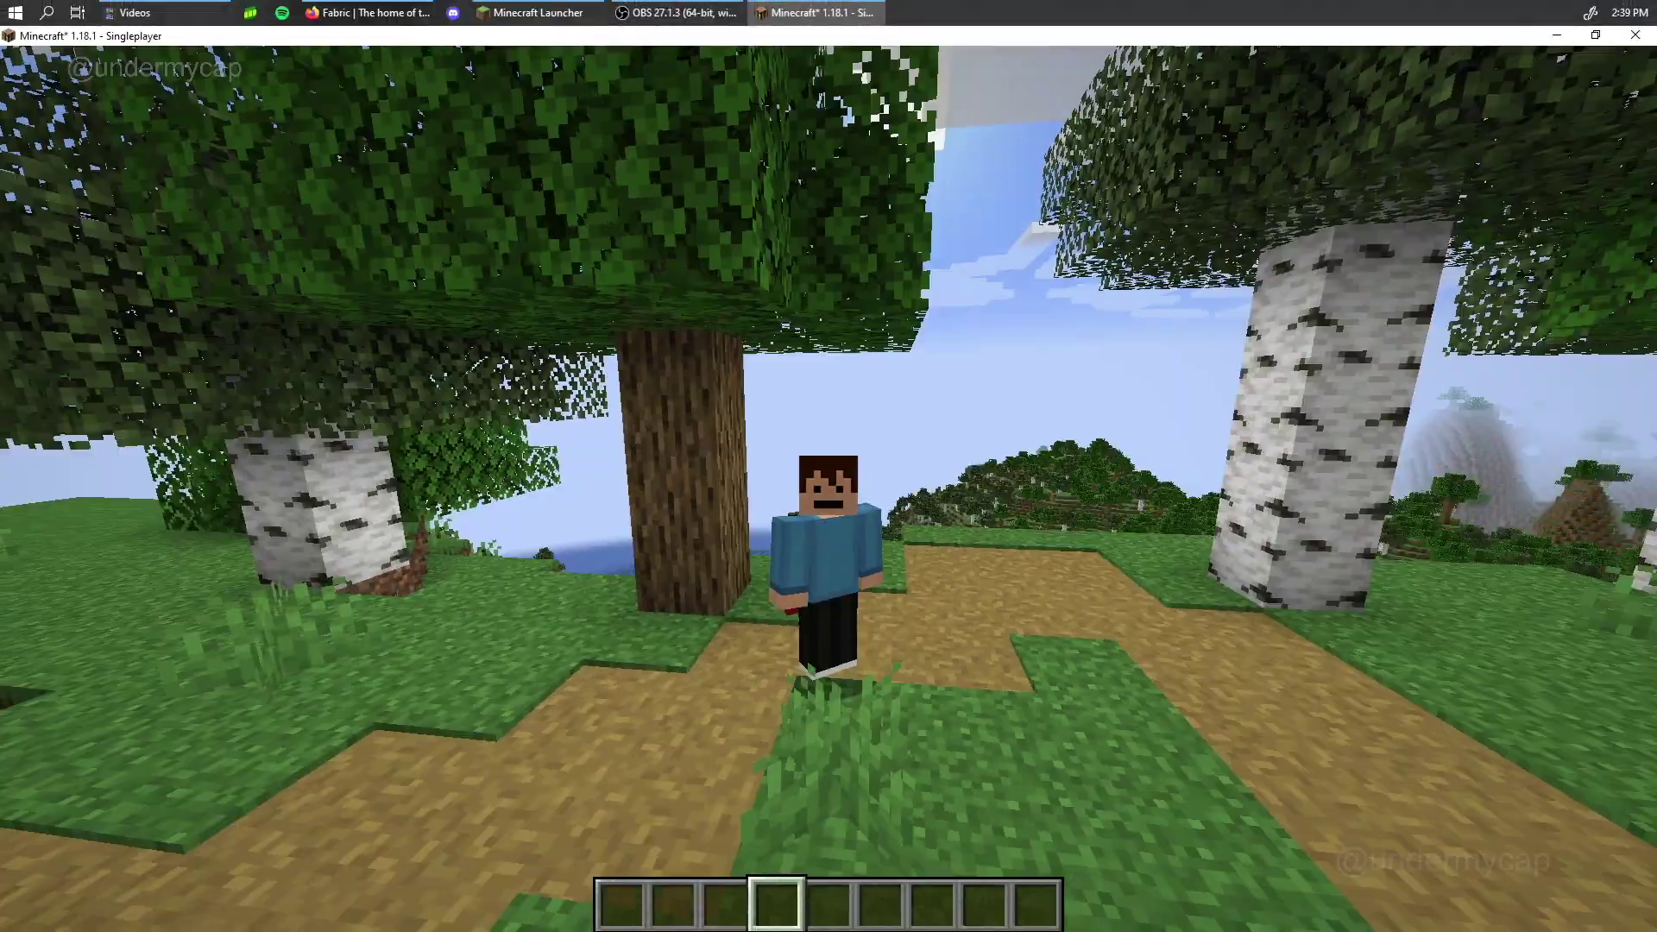
# - Pause the Java world, switch to Minecraft Launcher and choose the fabric-loader-1.18.1 installation for Java Edition
pyautogui.press('Escape')
pyautogui.click(540, 12)
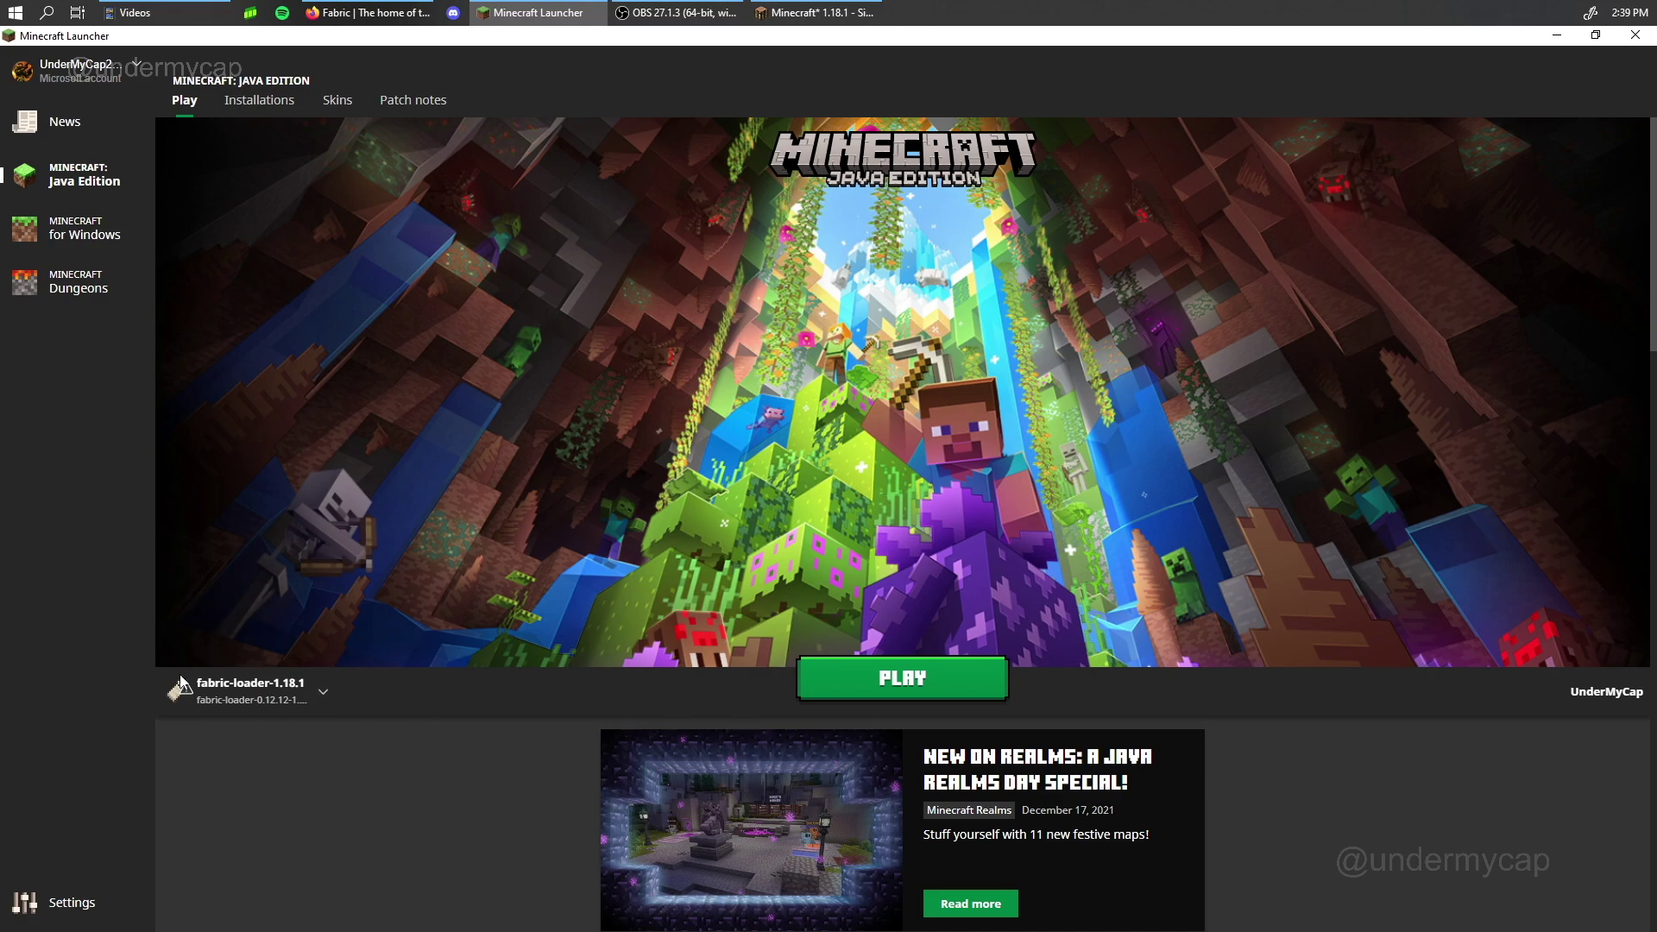
pyautogui.click(292, 702)
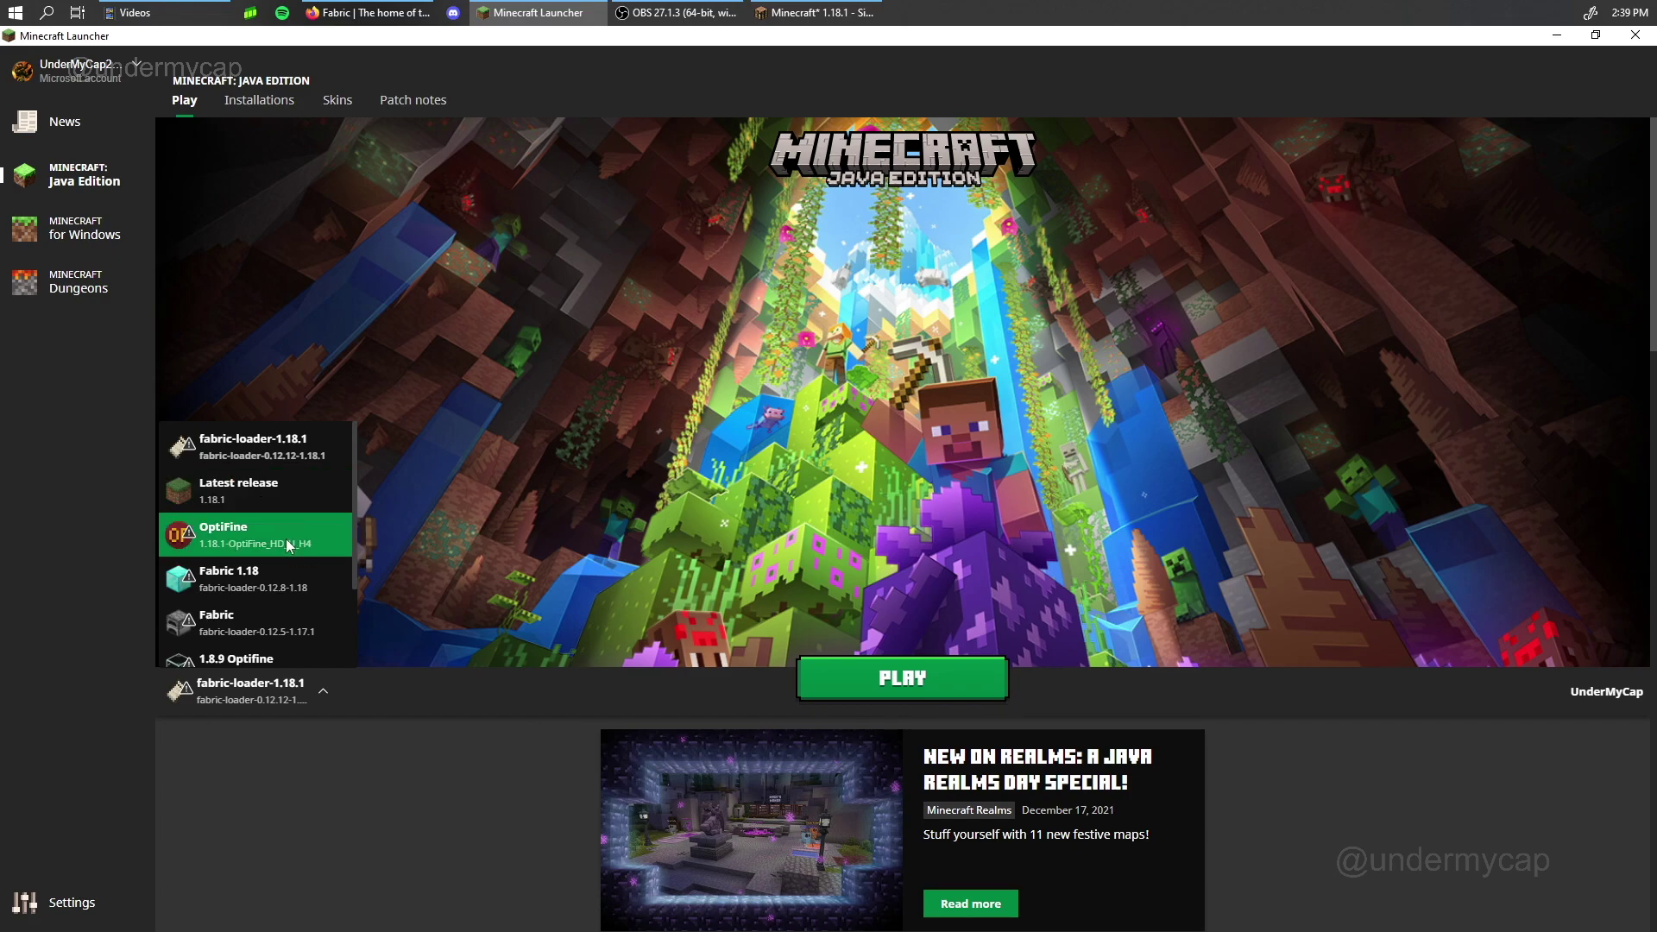
pyautogui.scroll(-2, 276, 527)
pyautogui.scroll(2, 278, 509)
pyautogui.click(235, 451)
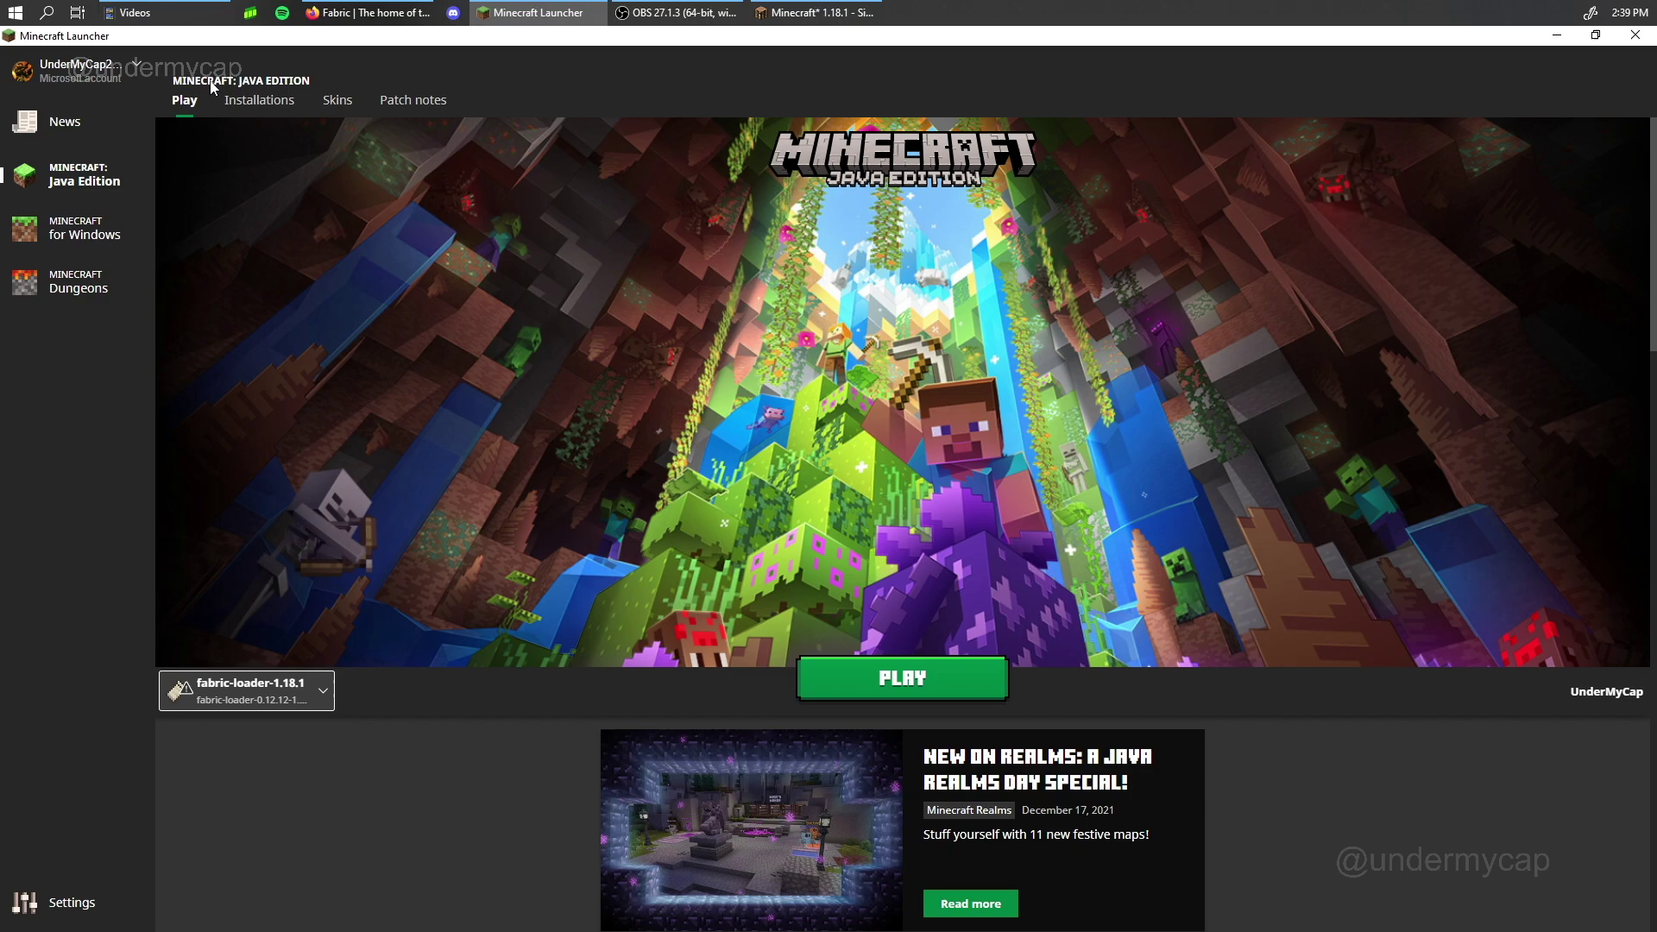
pyautogui.moveTo(367, 12)
pyautogui.click(376, 107)
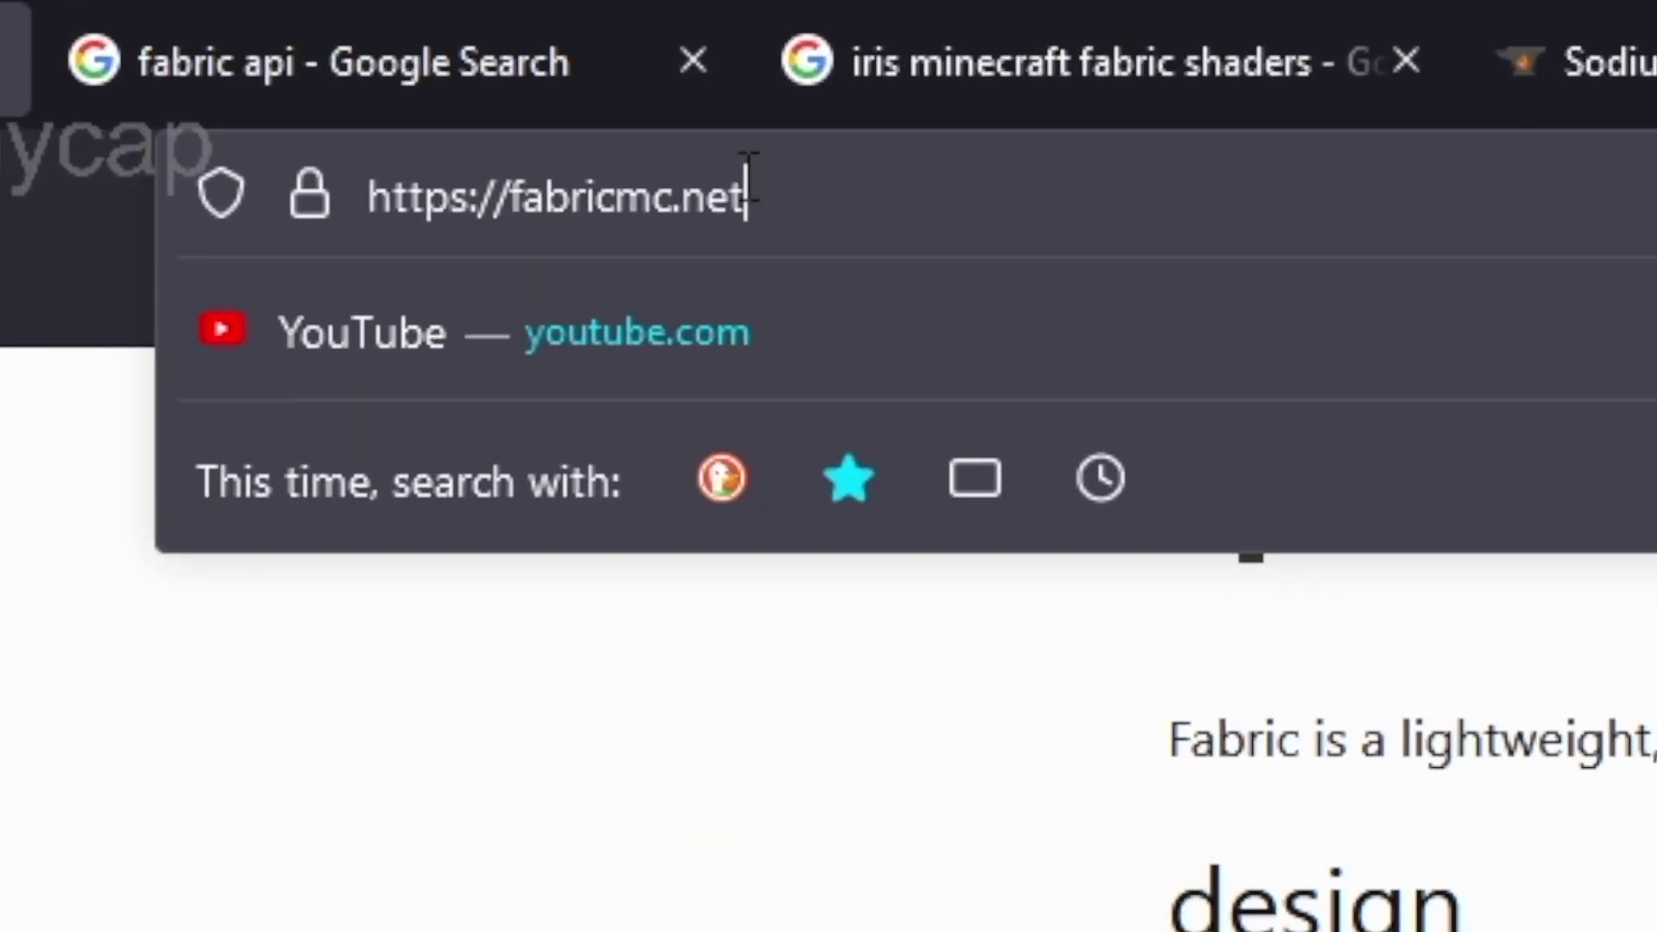
pyautogui.moveTo(747, 193); pyautogui.dragTo(274, 172)
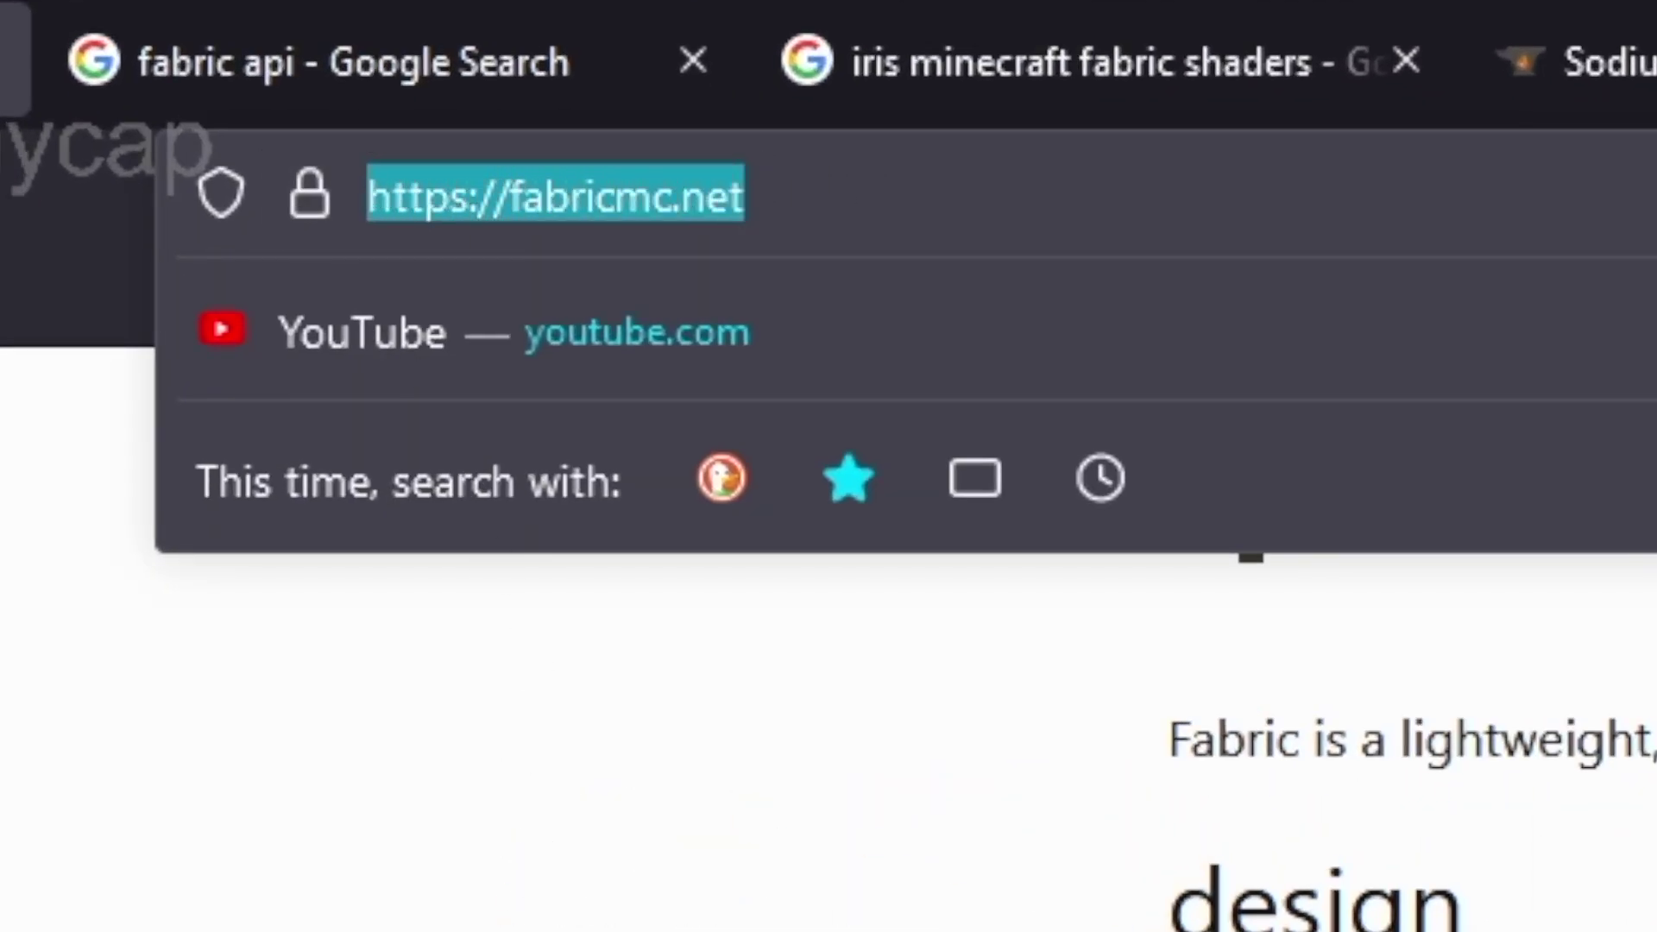
pyautogui.click(328, 317)
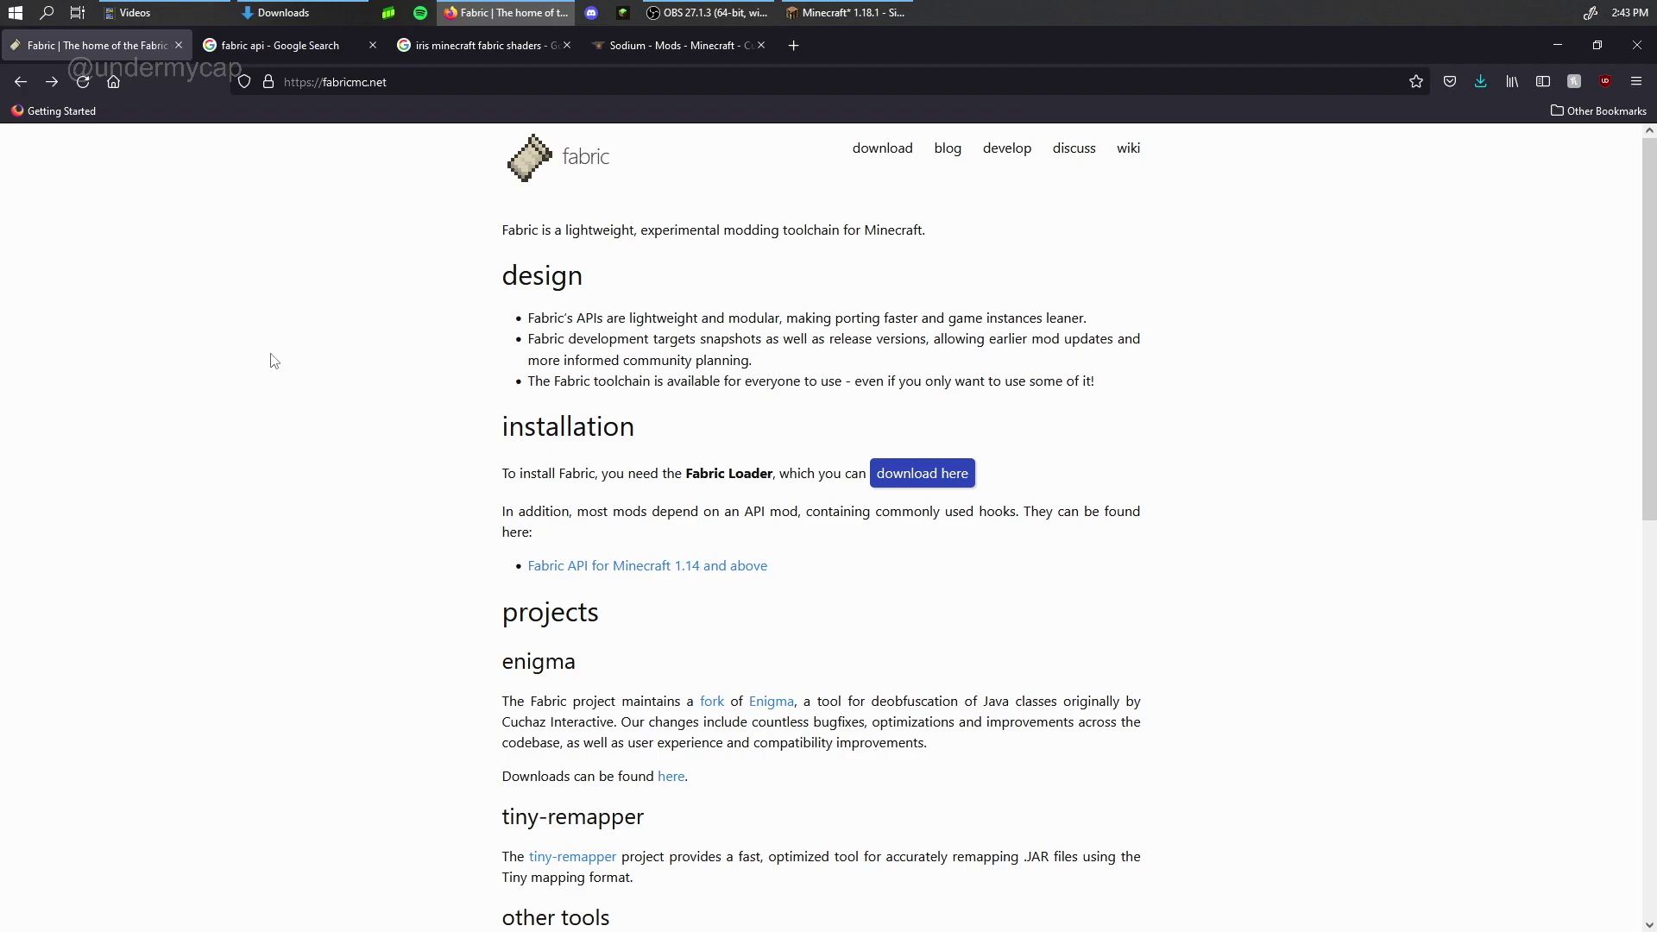
# - Download the Windows installer fabric-installer-0.10.2.exe from the Fabric site and move it to the desktop
pyautogui.click(928, 486)
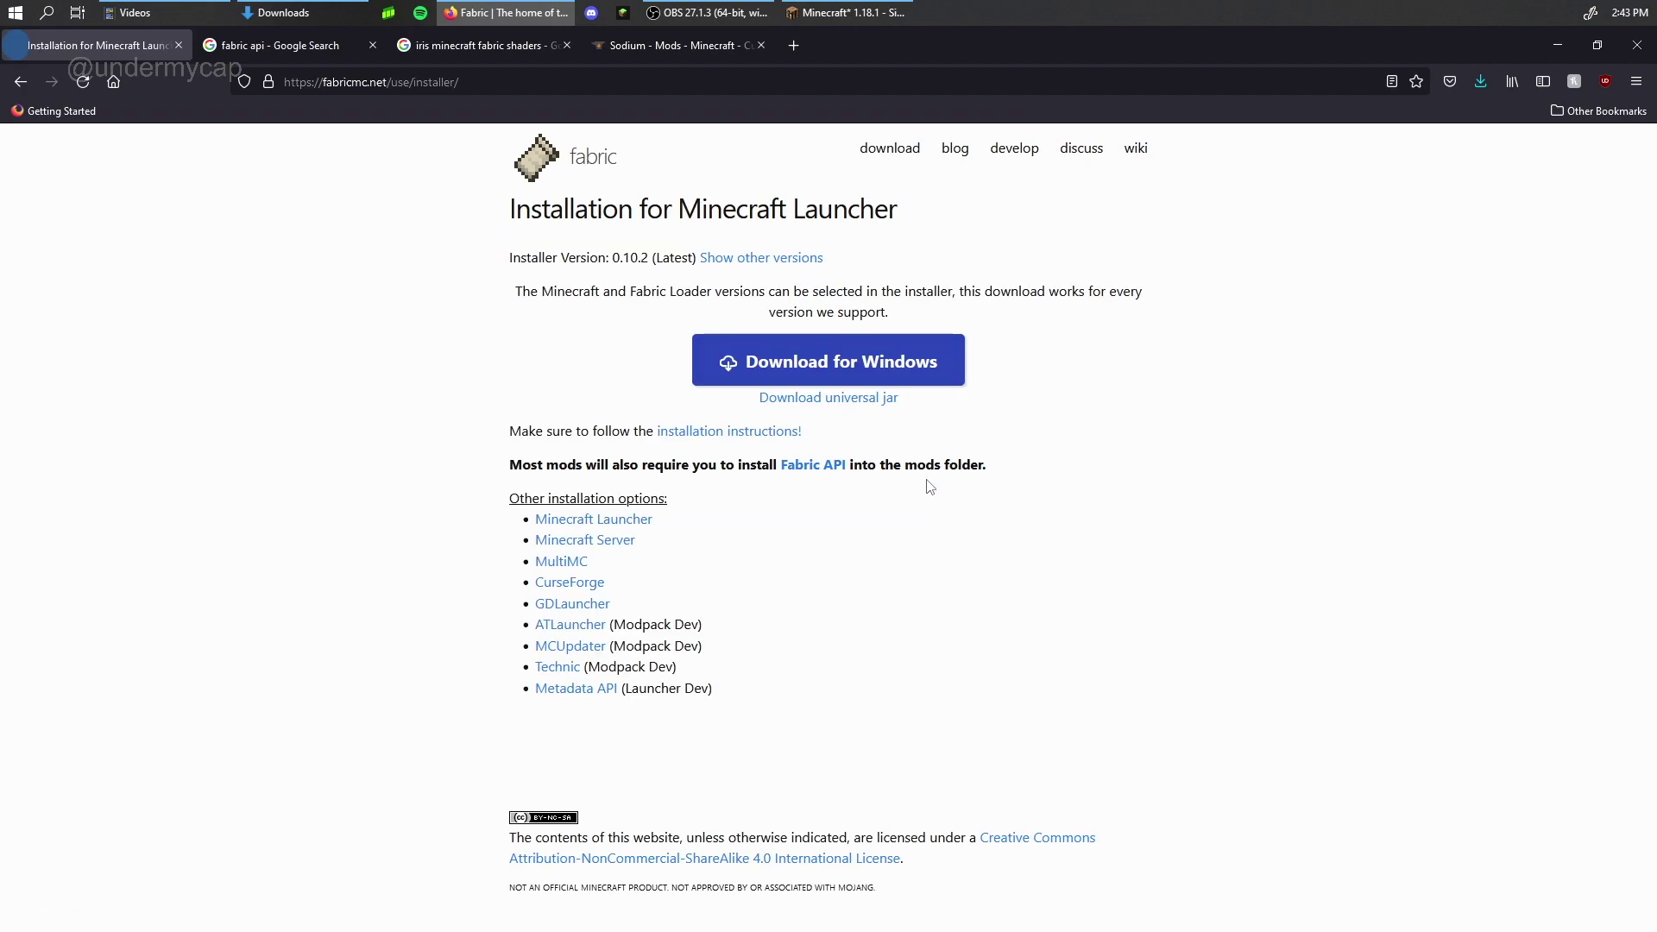
pyautogui.click(829, 381)
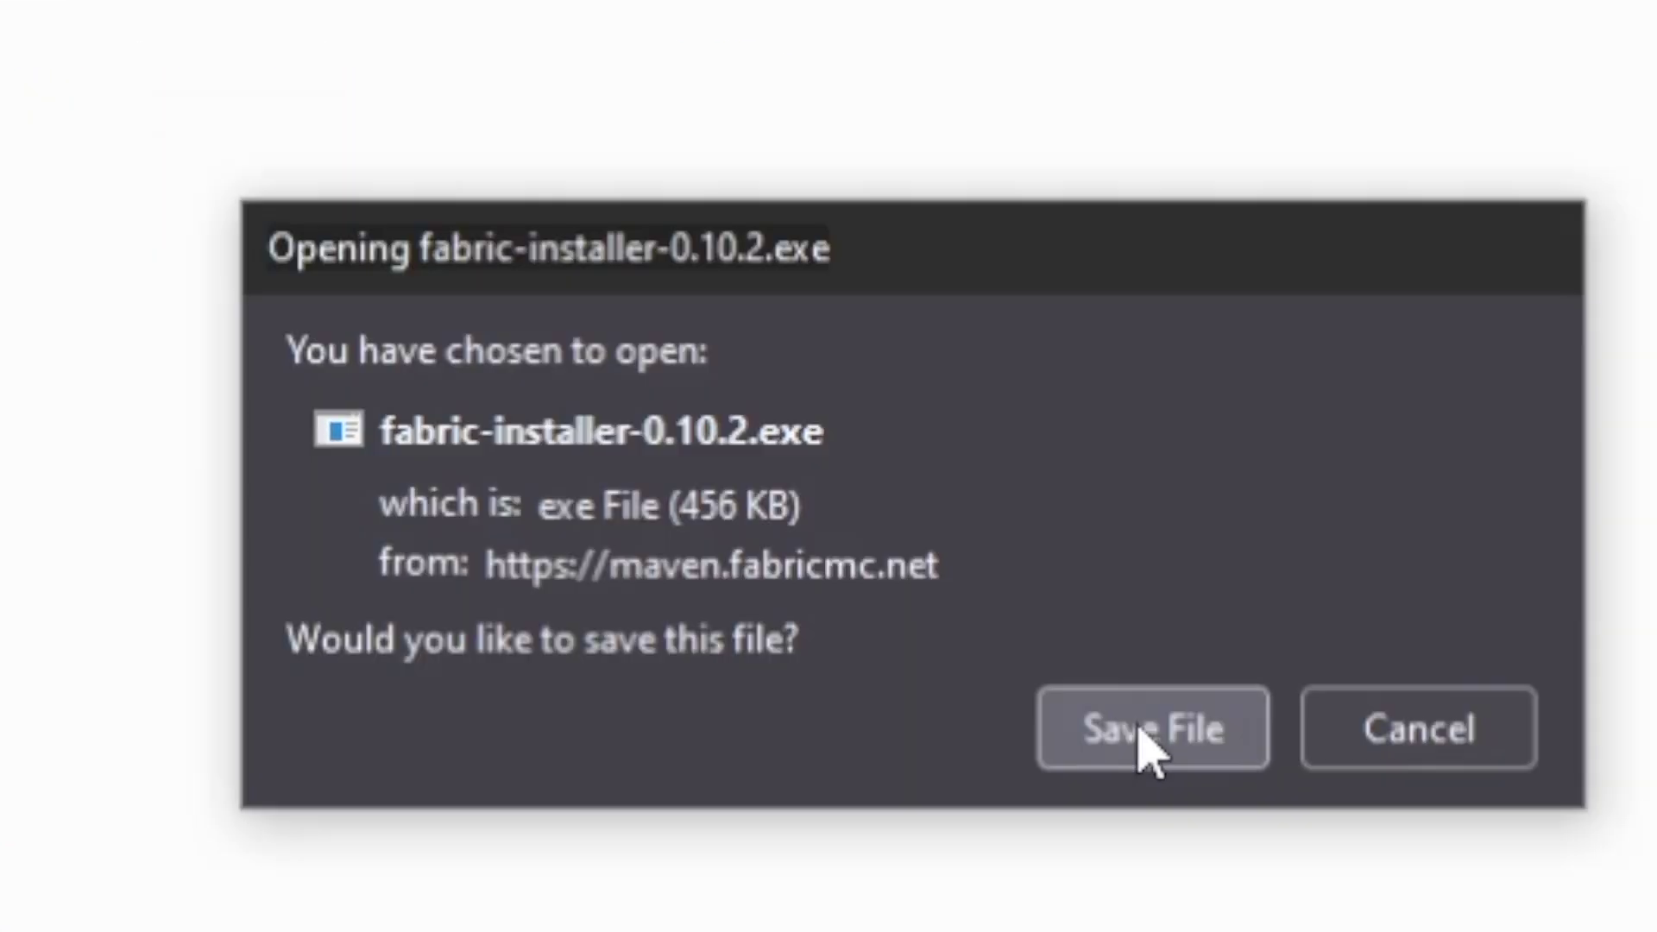
pyautogui.click(1075, 729)
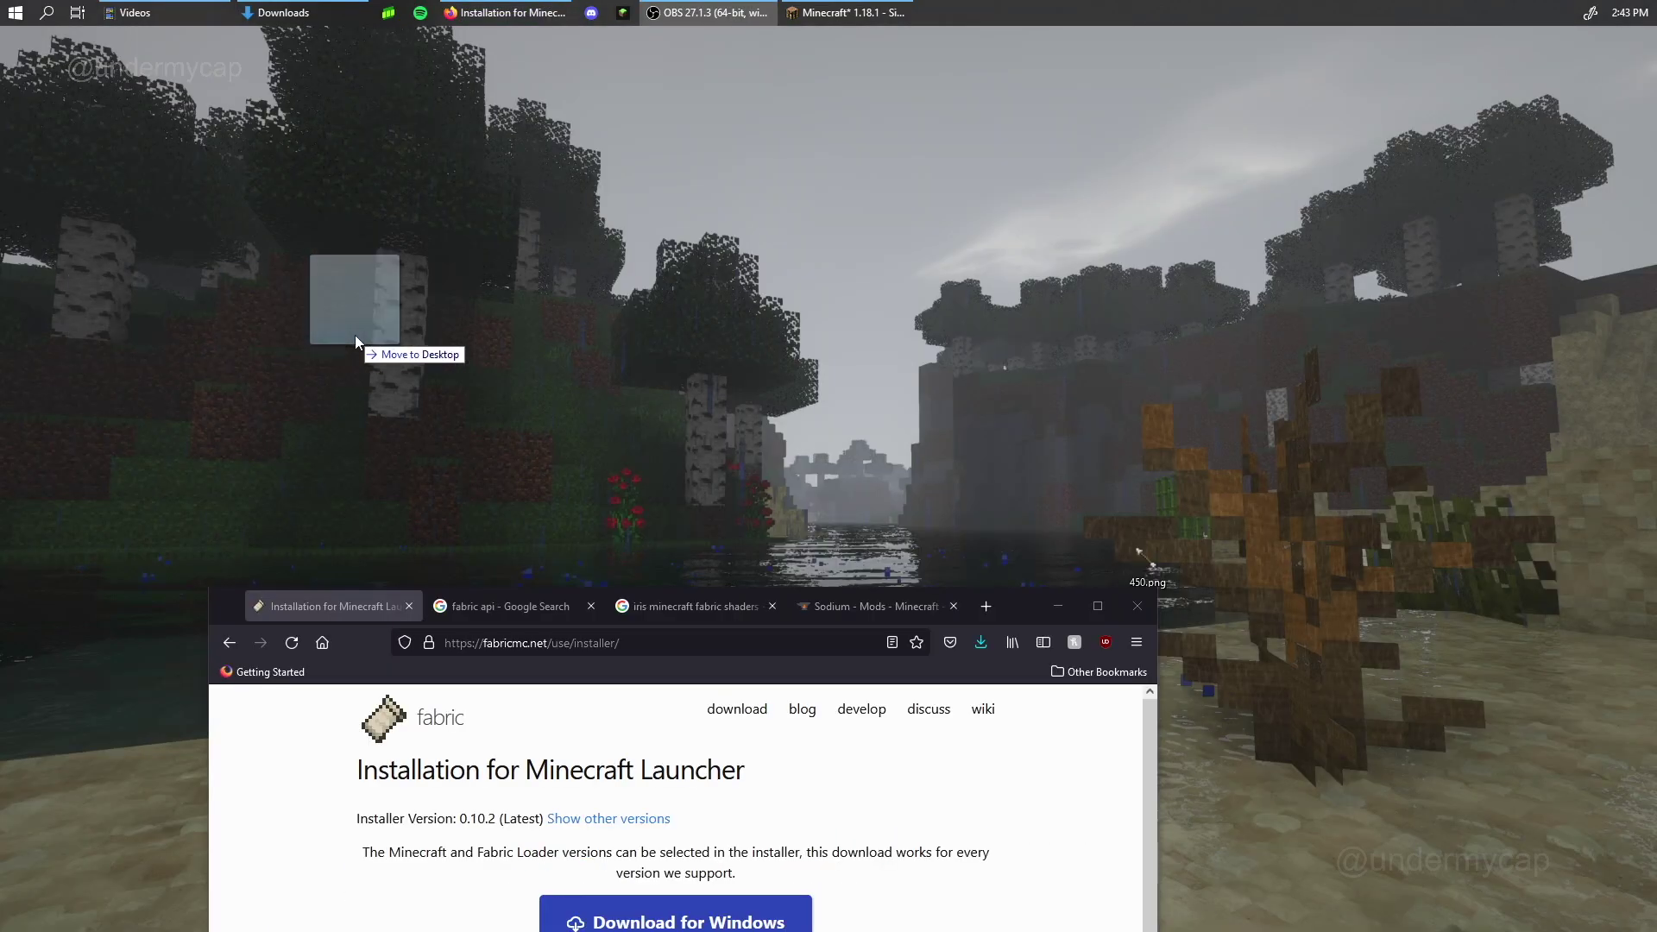
pyautogui.moveTo(355, 335); pyautogui.dragTo(361, 352)
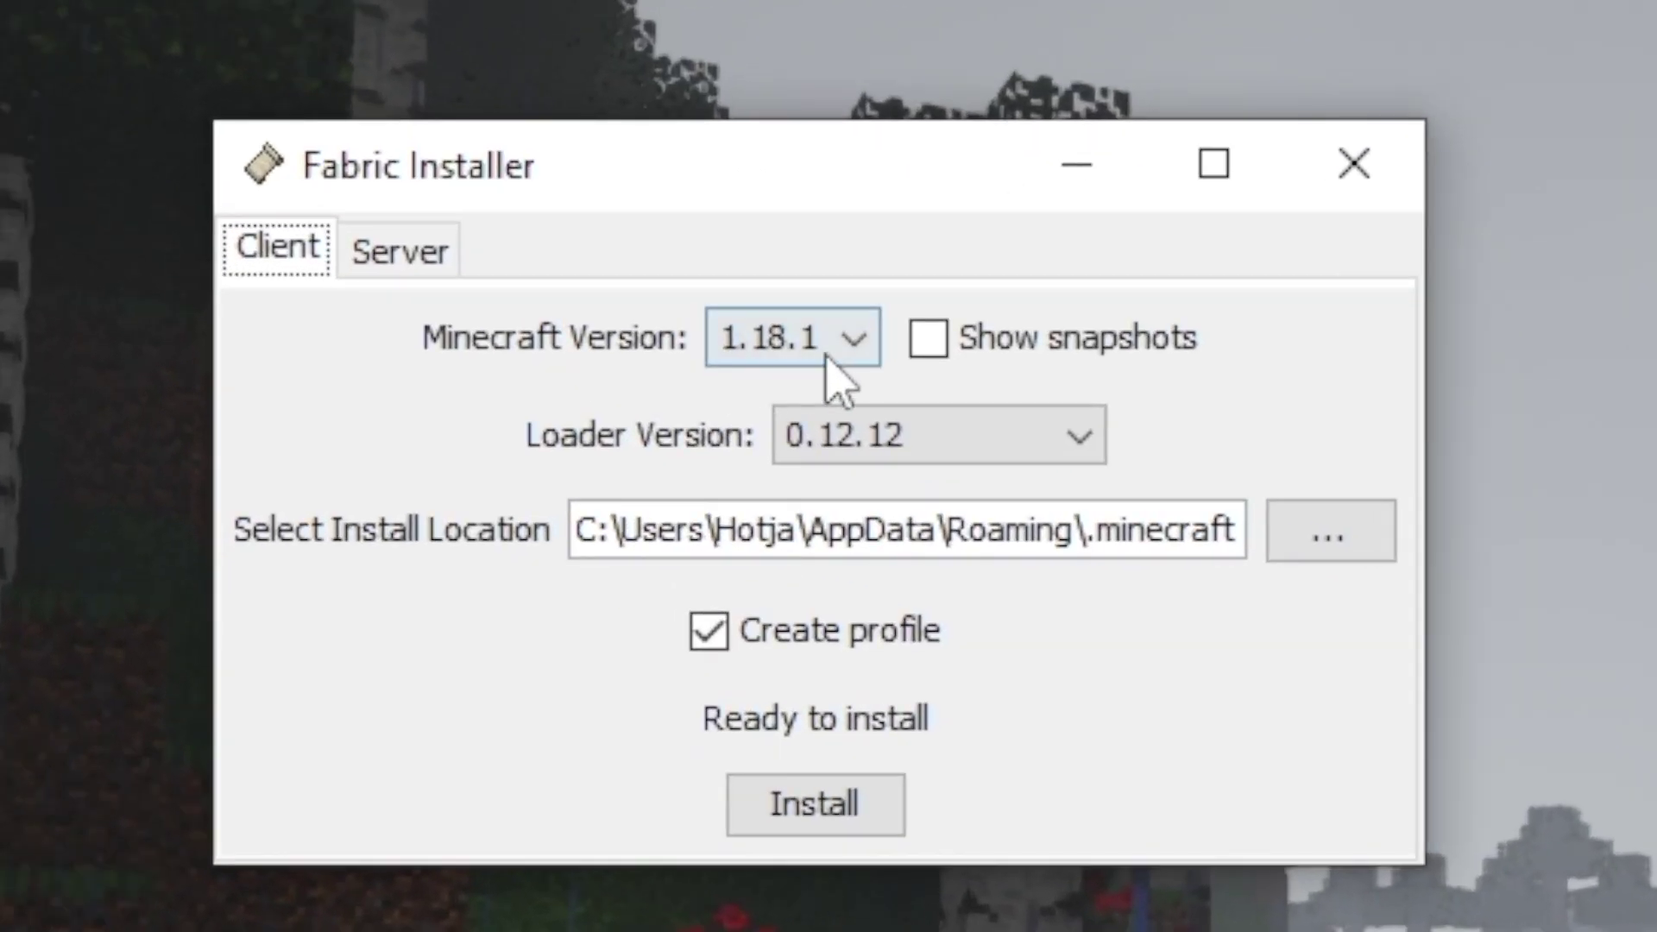
# - Look through the Minecraft version and loader version choices in the Fabric Installer's client setup
pyautogui.click(557, 305)
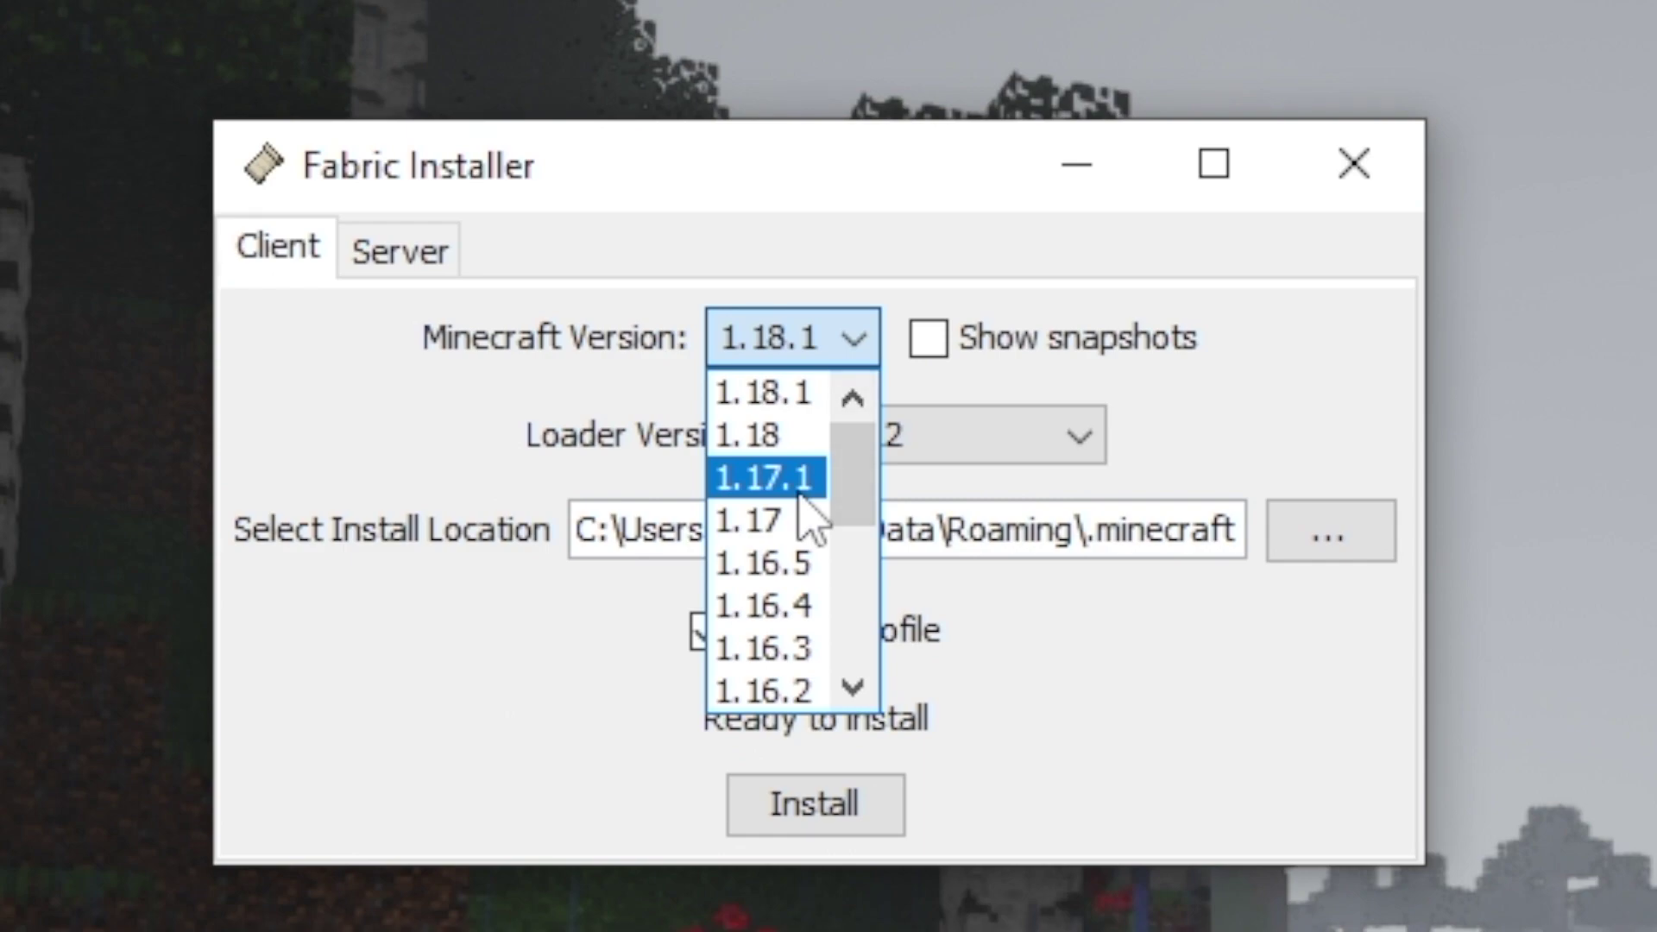
pyautogui.click(1191, 333)
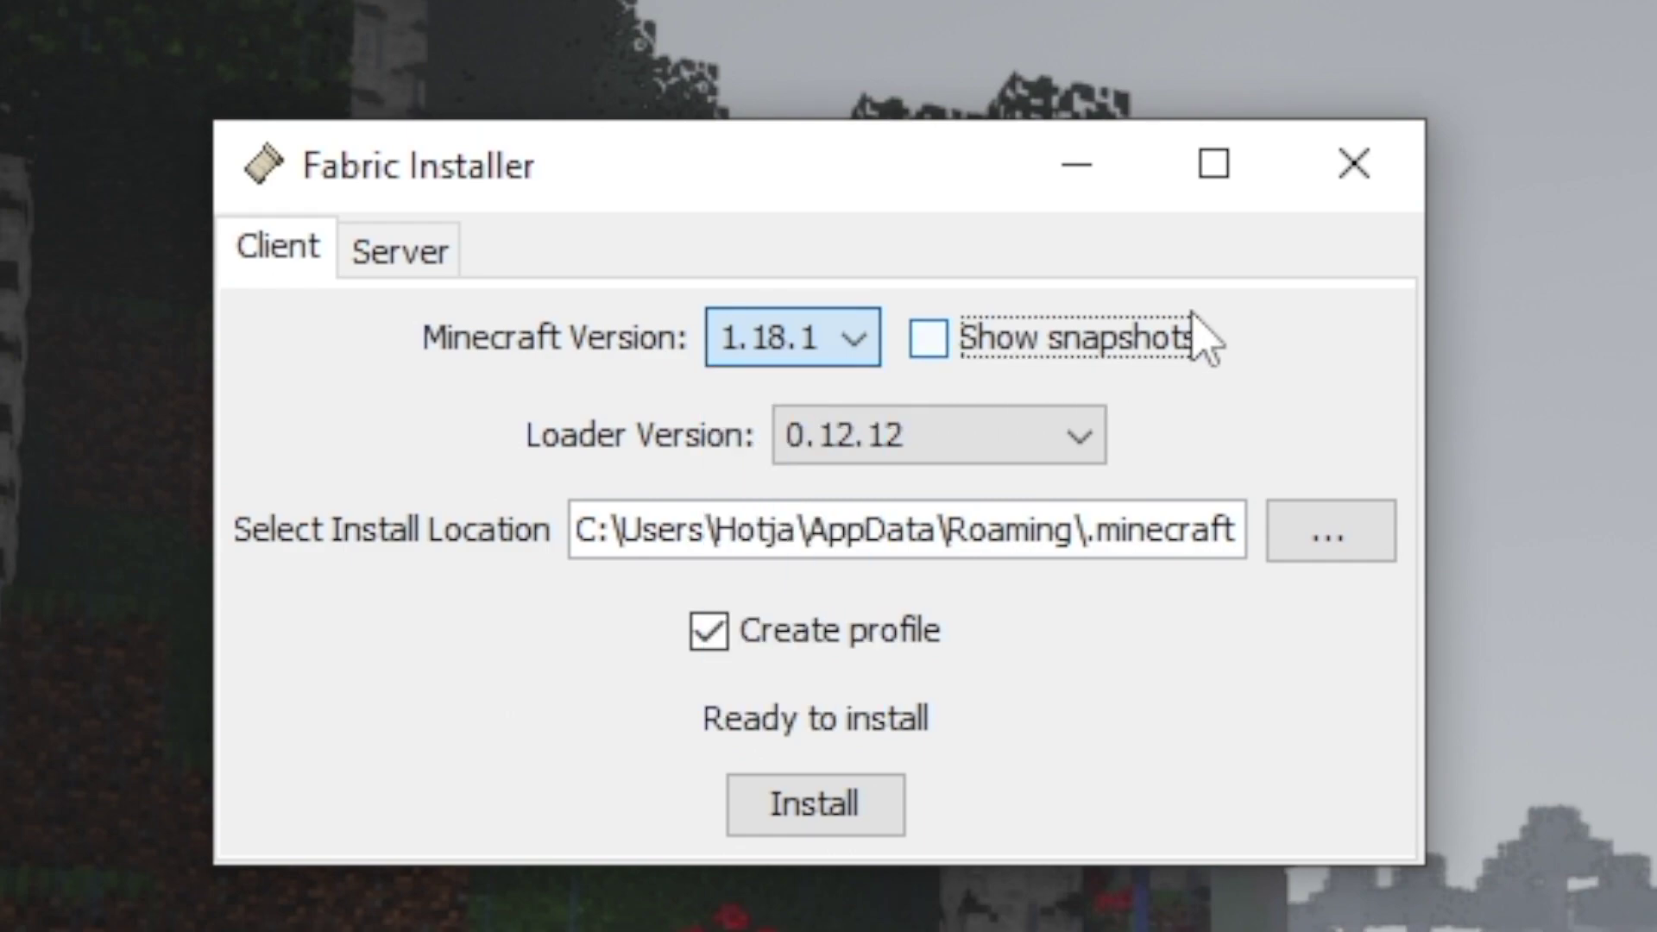
pyautogui.click(933, 434)
pyautogui.click(678, 442)
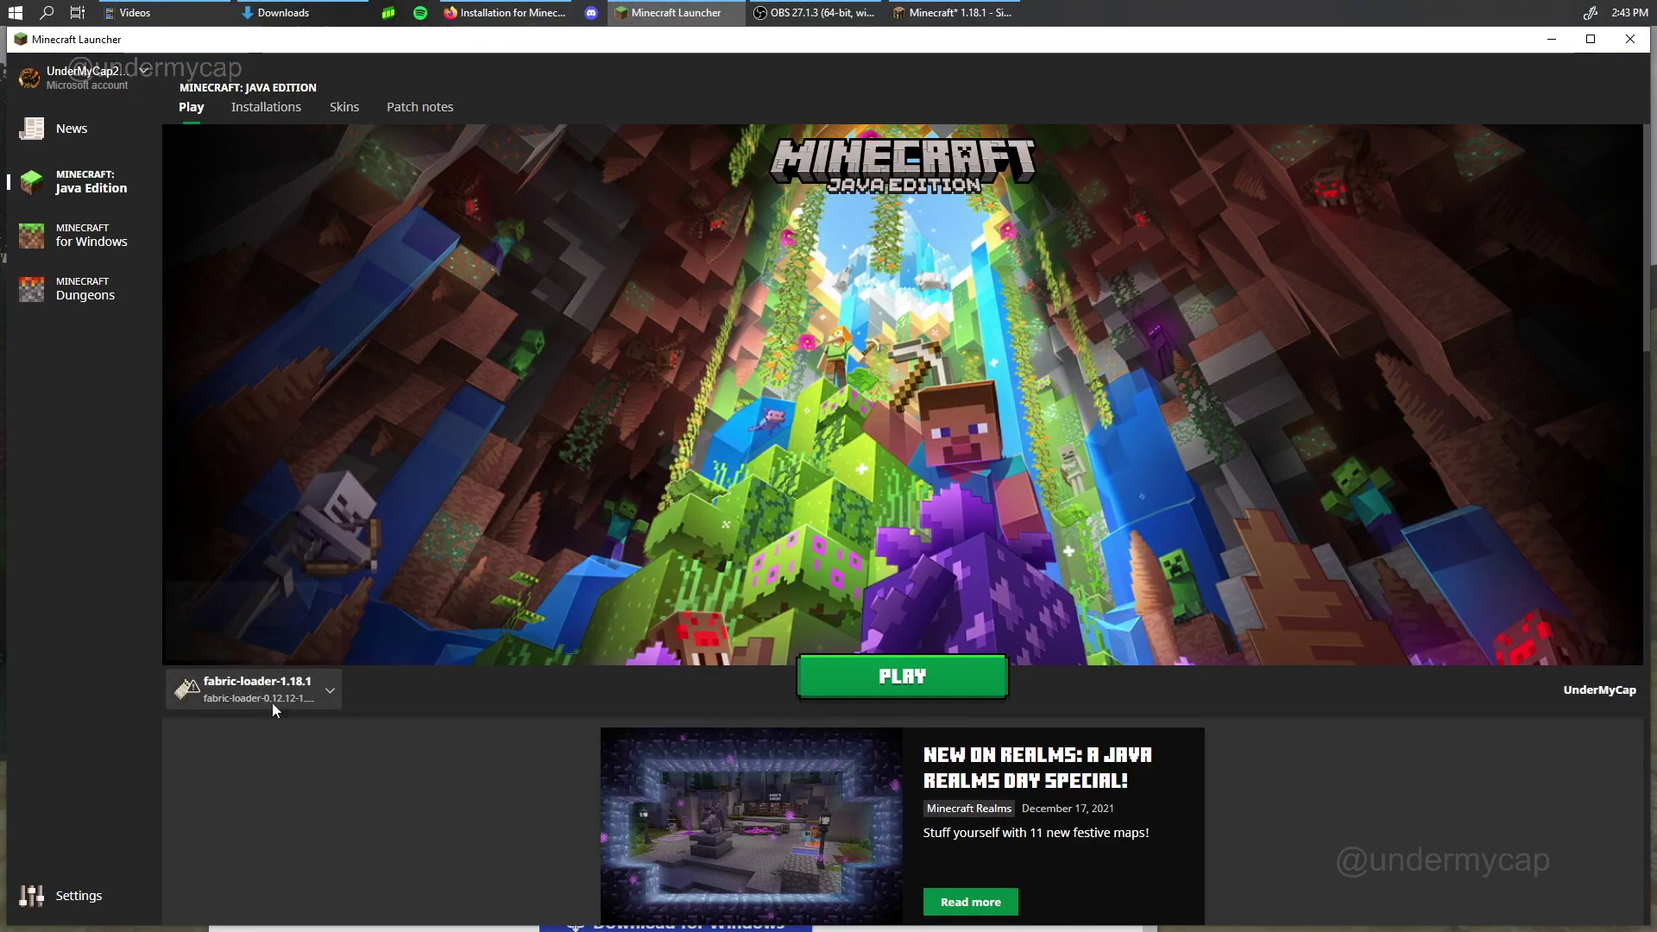
pyautogui.click(262, 126)
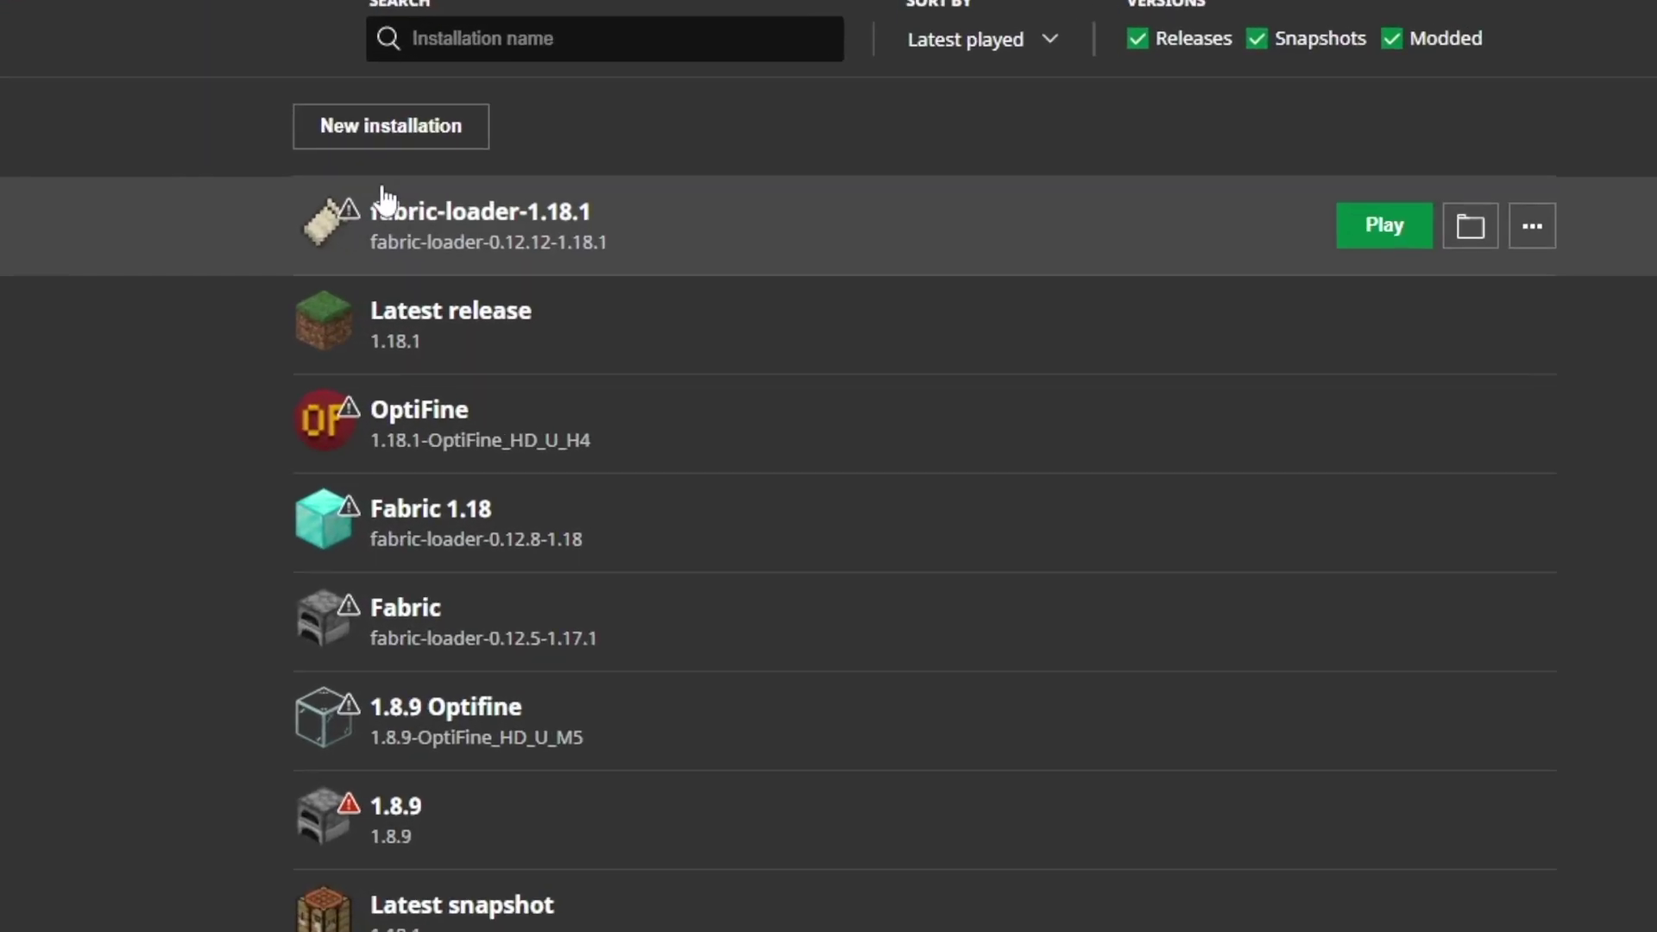
pyautogui.click(615, 220)
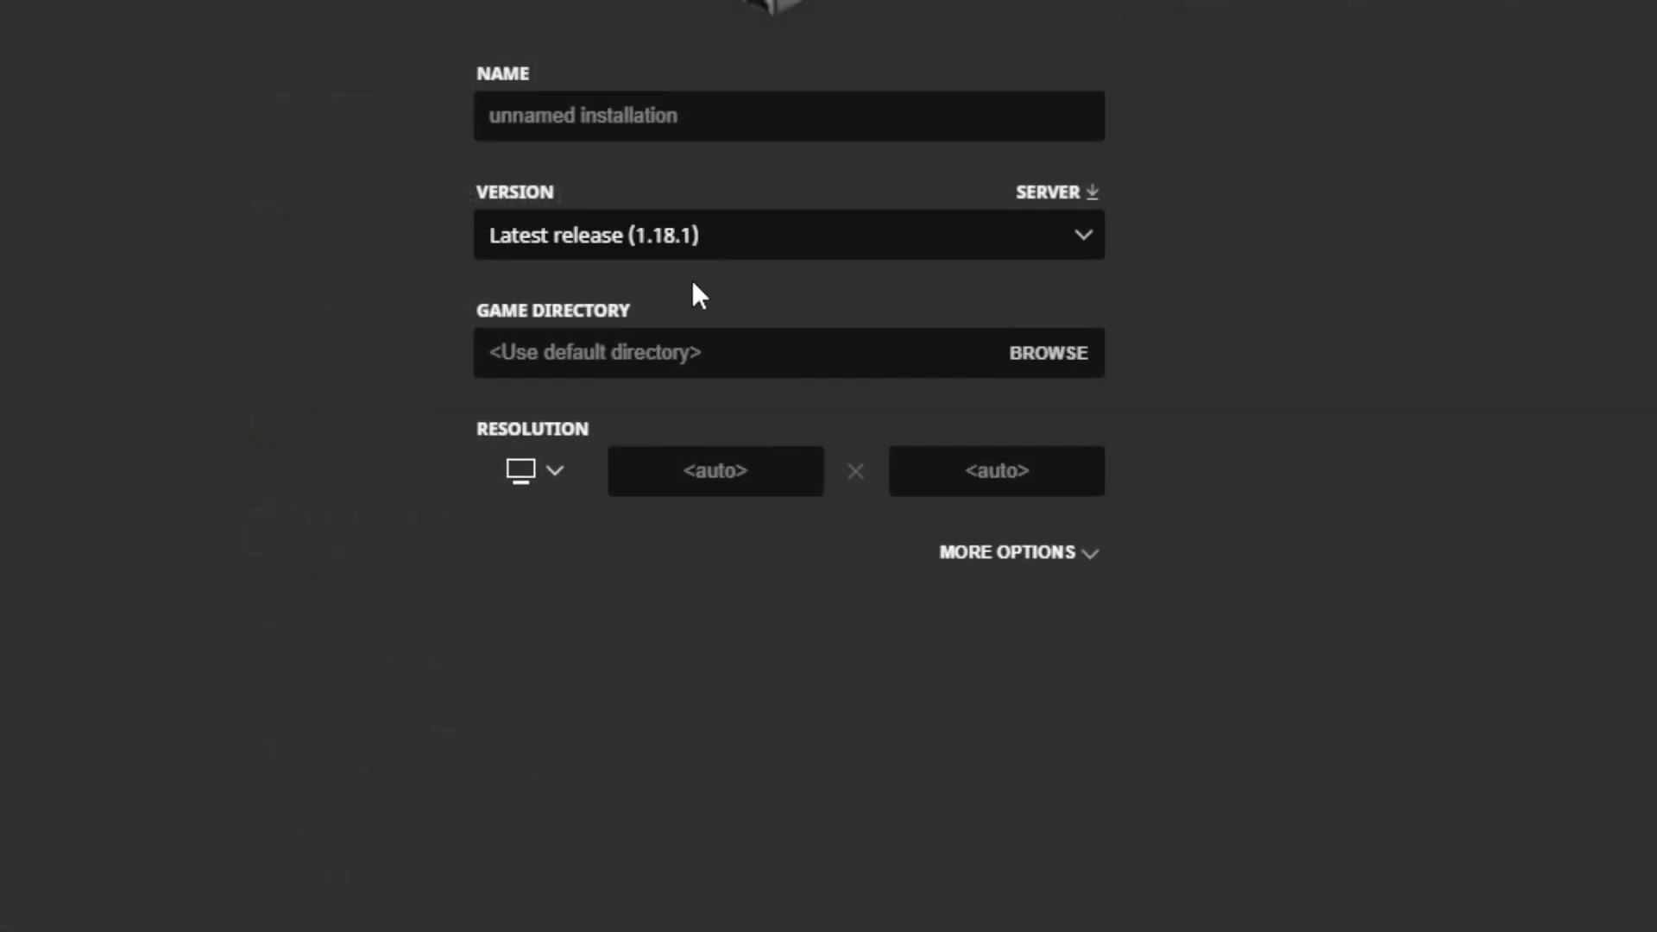
pyautogui.click(662, 238)
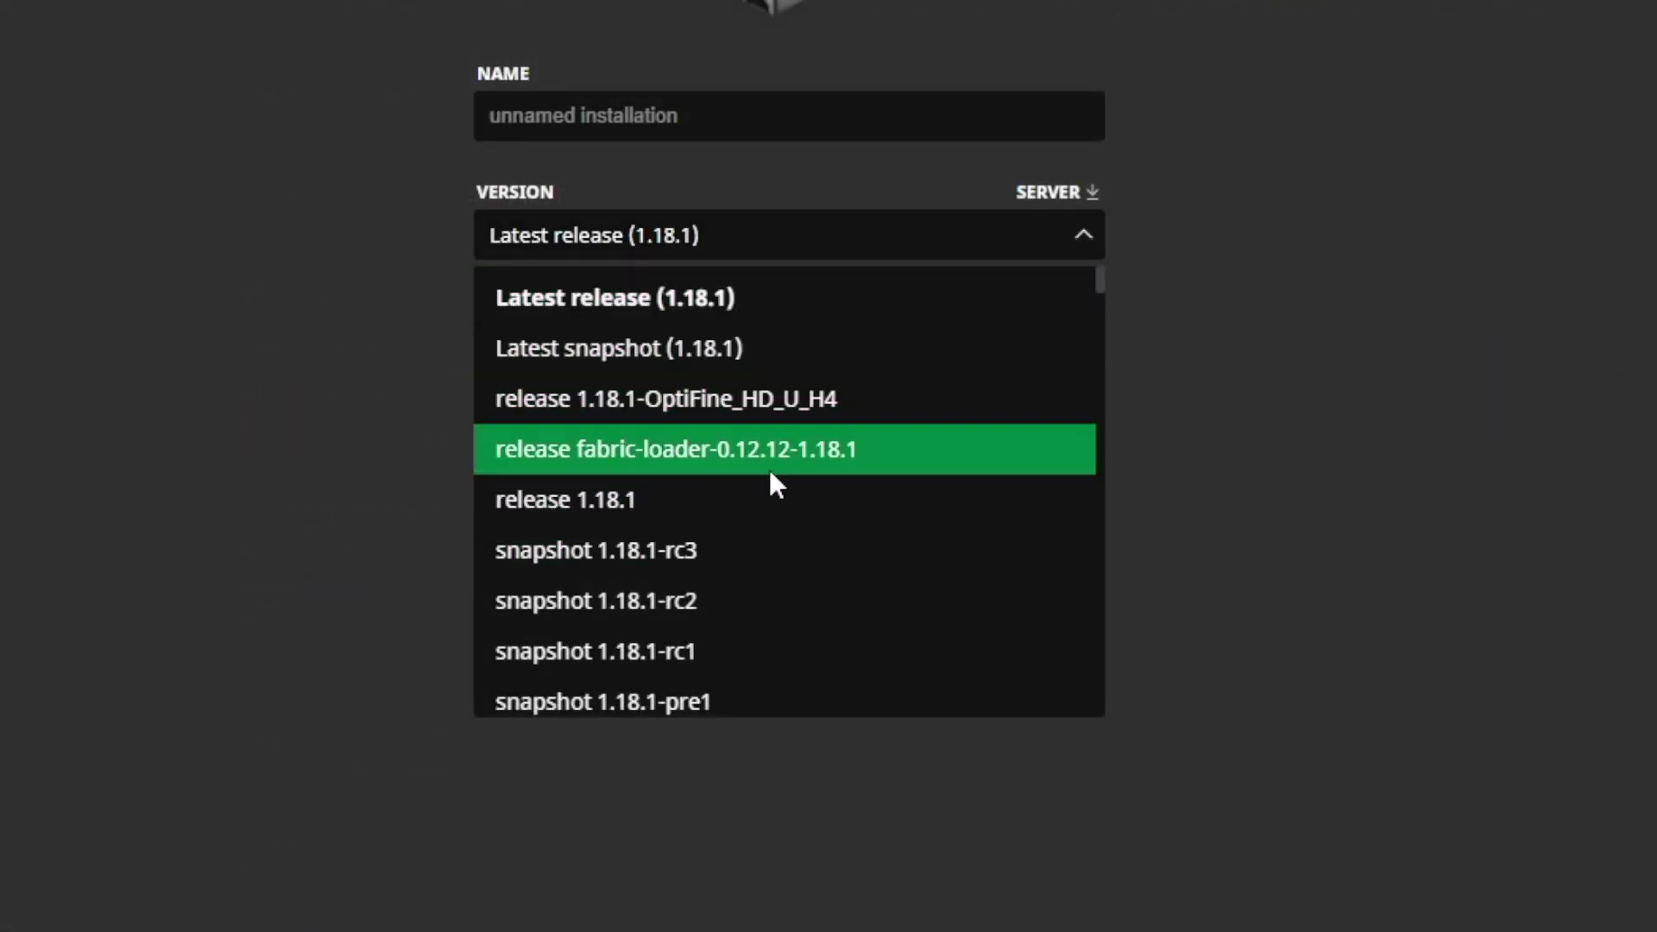
pyautogui.click(596, 457)
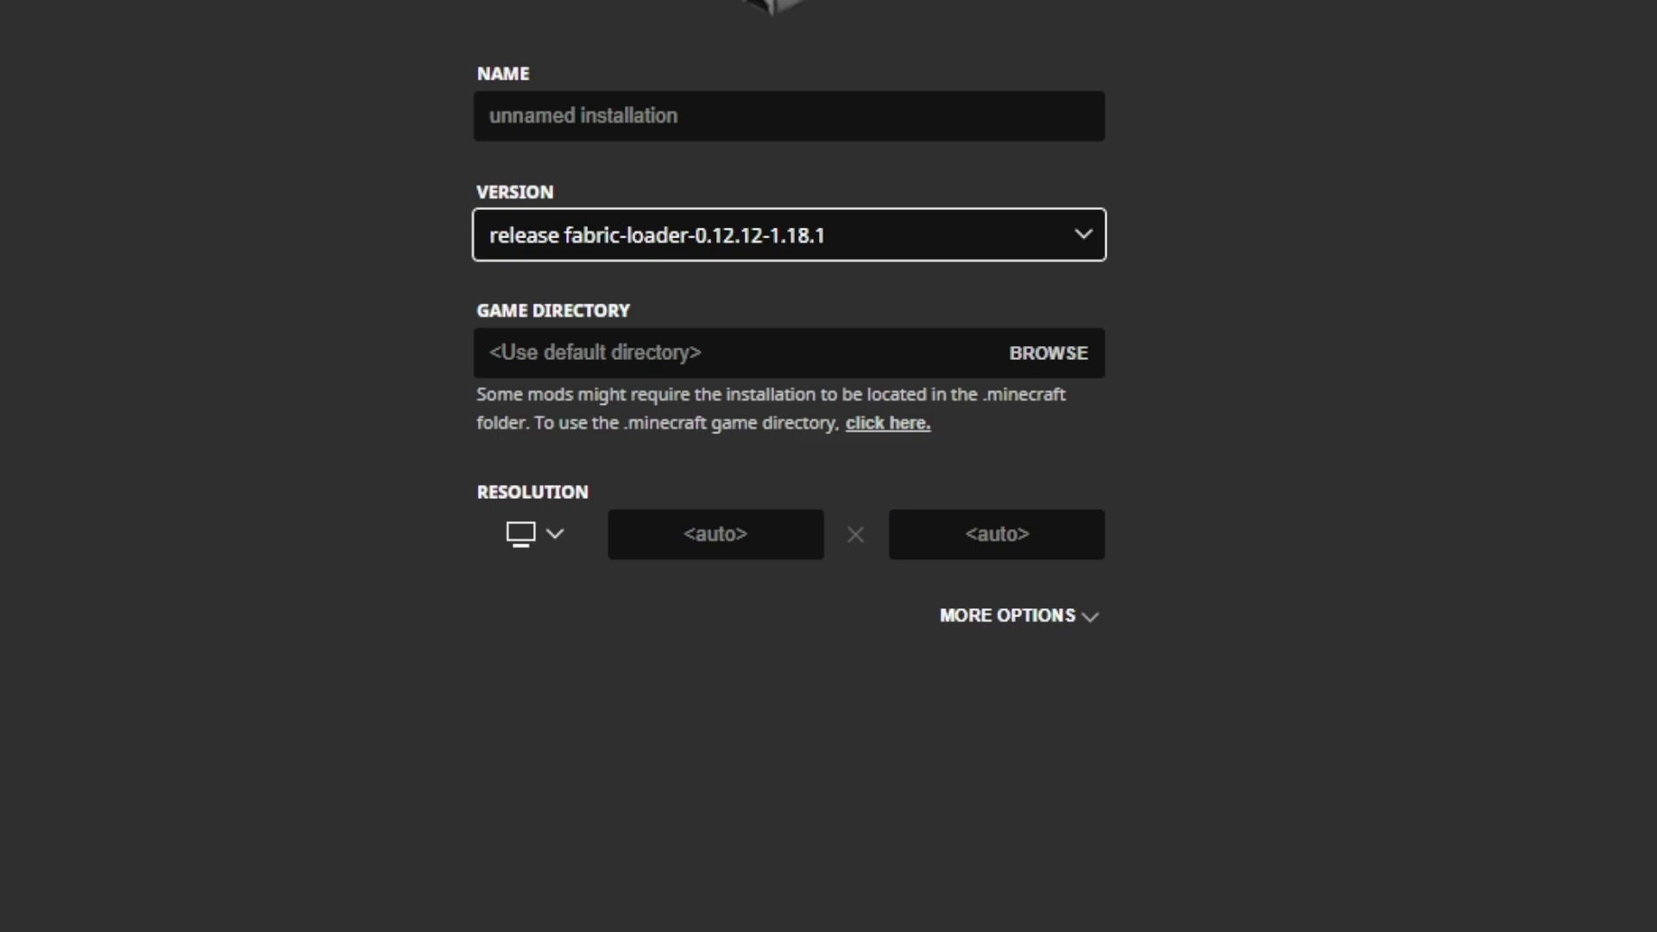
pyautogui.click(1597, 897)
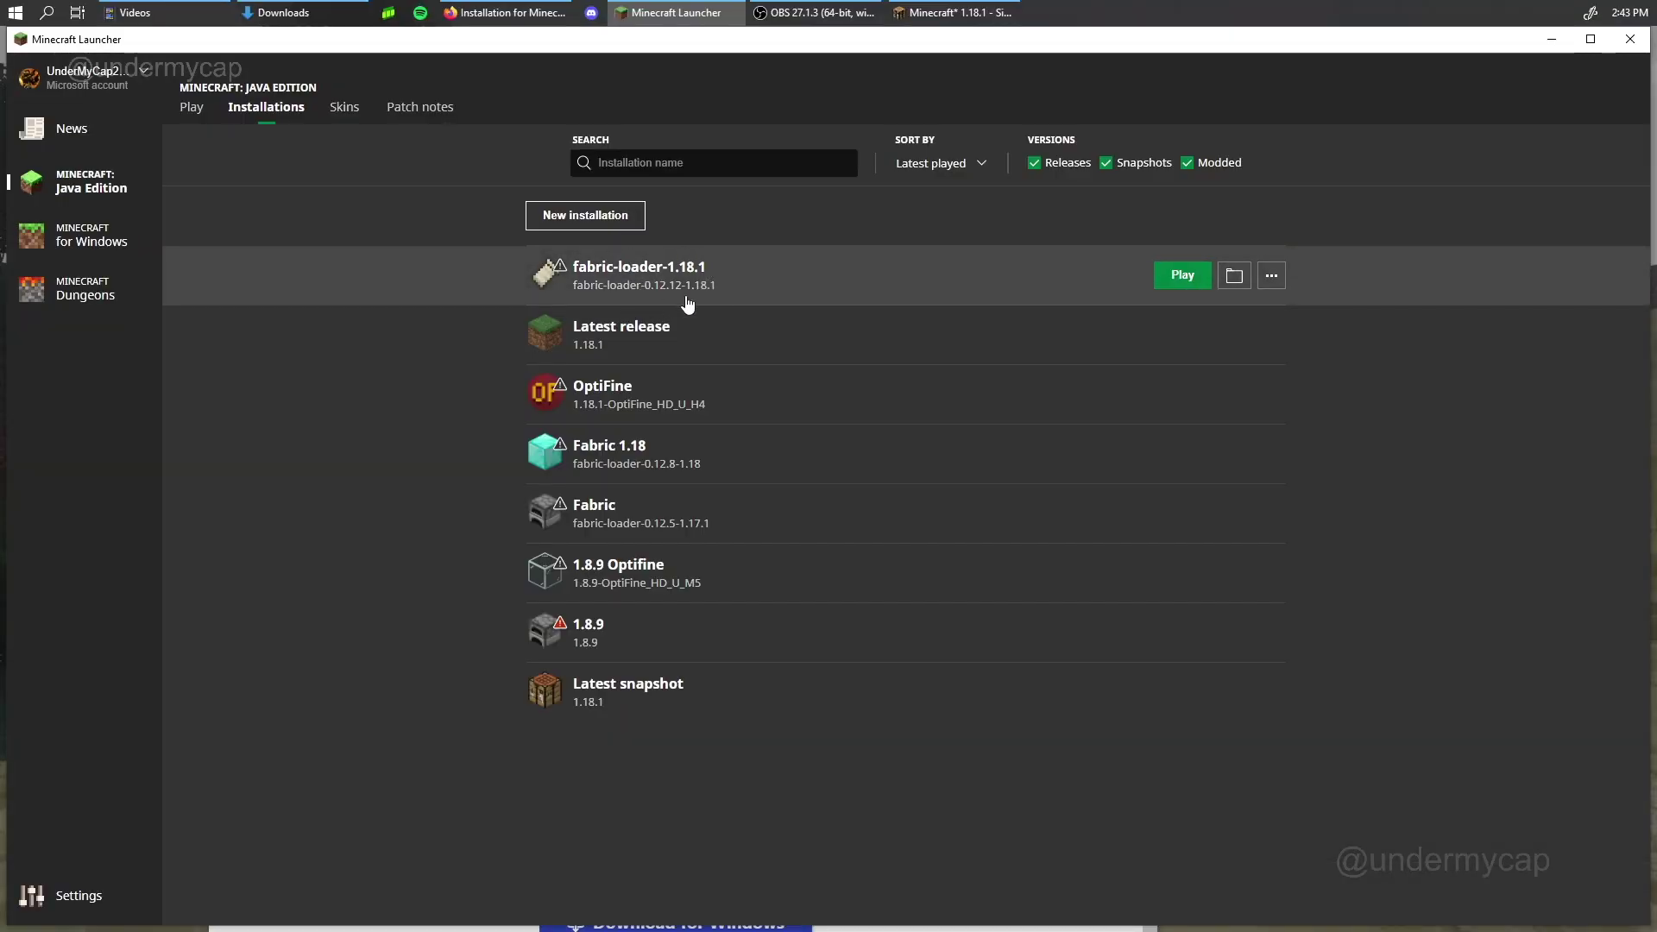
# - Select the existing fabric-loader-1.18.1 installation as the one to play
pyautogui.click(633, 264)
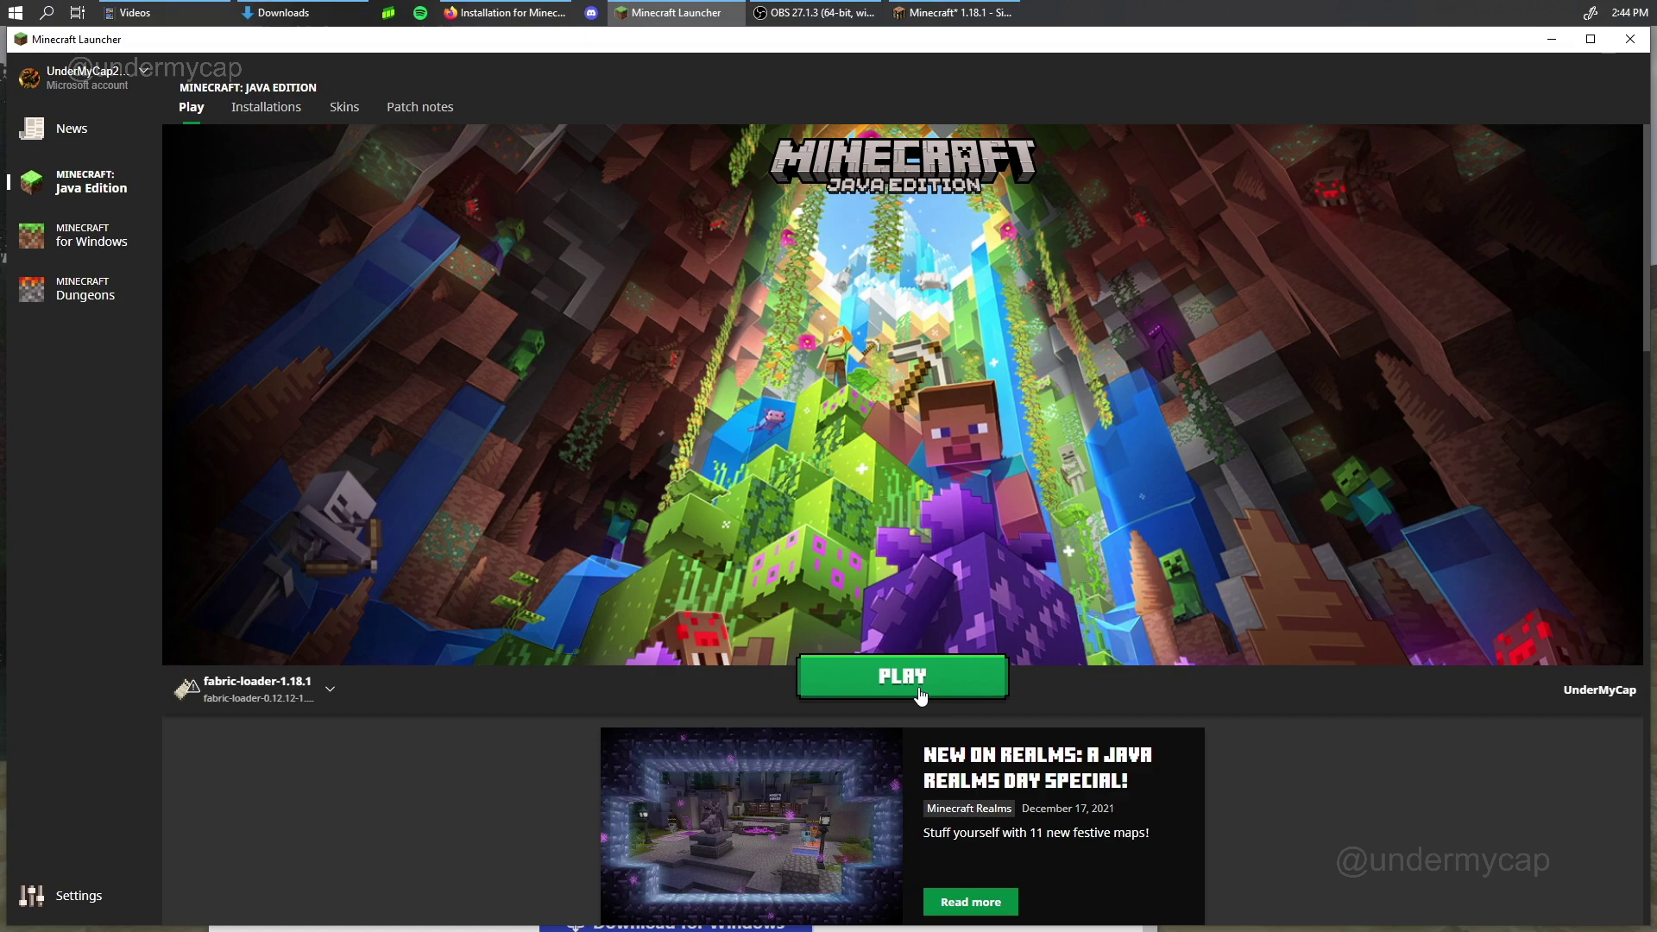
# - Switch to Firefox, maximize its window and open the CurseForge Fabric API page from the "fabric api" search results
pyautogui.hotkey('alt', 'Tab')
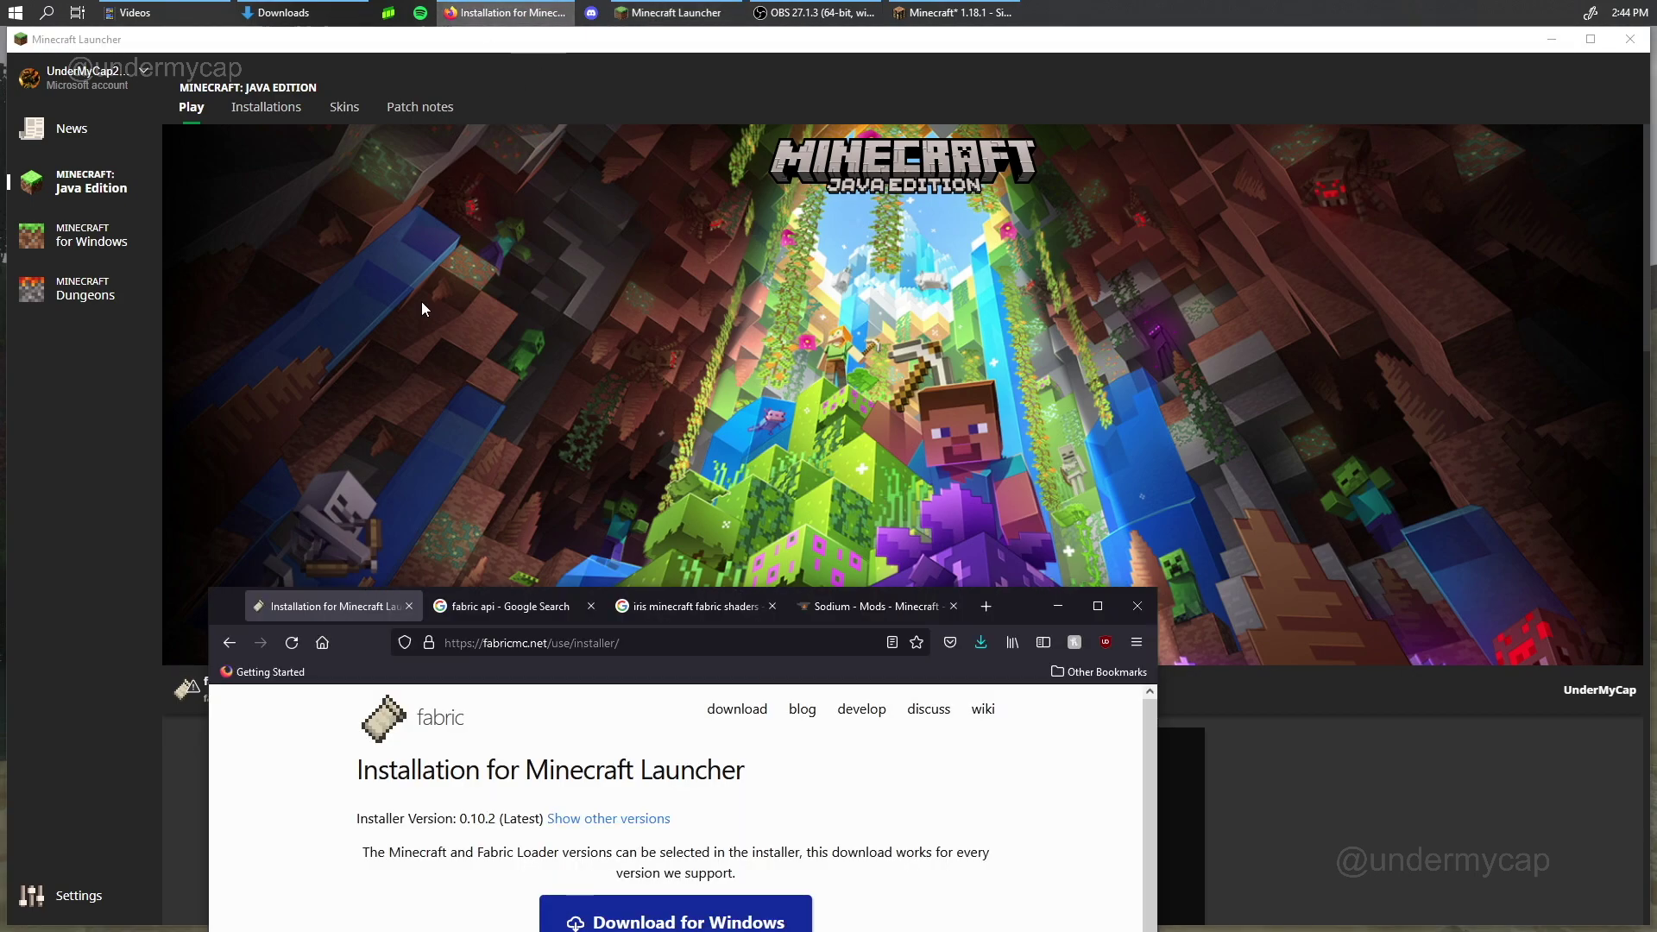
pyautogui.moveTo(1018, 605); pyautogui.dragTo(950, 3)
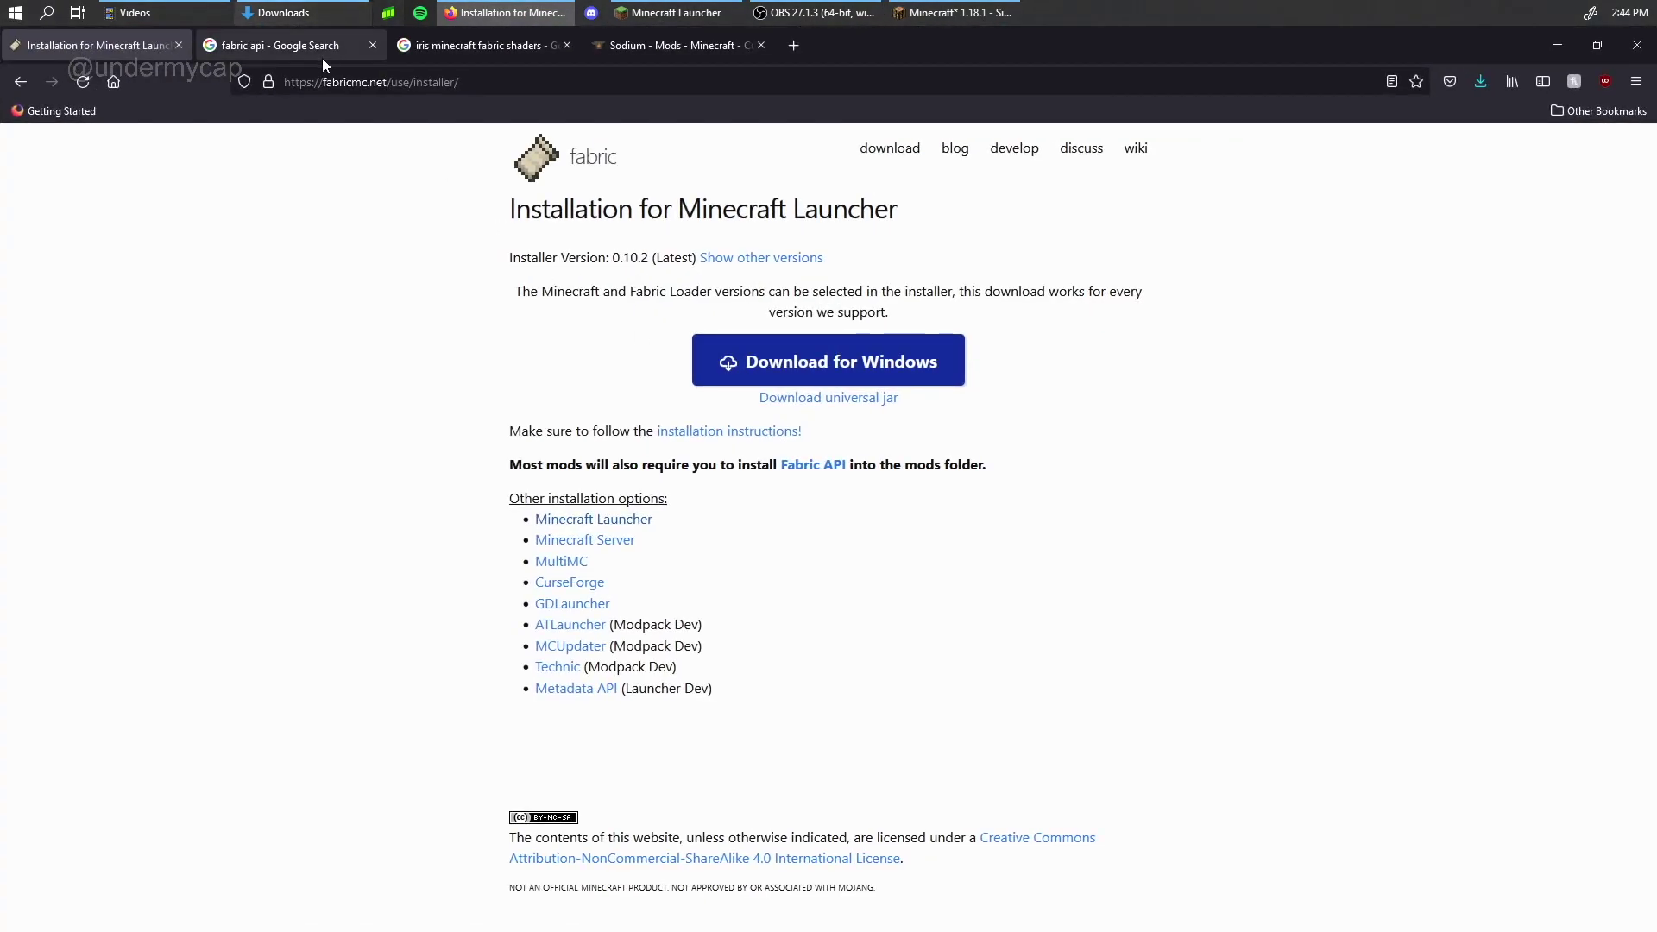
pyautogui.click(256, 47)
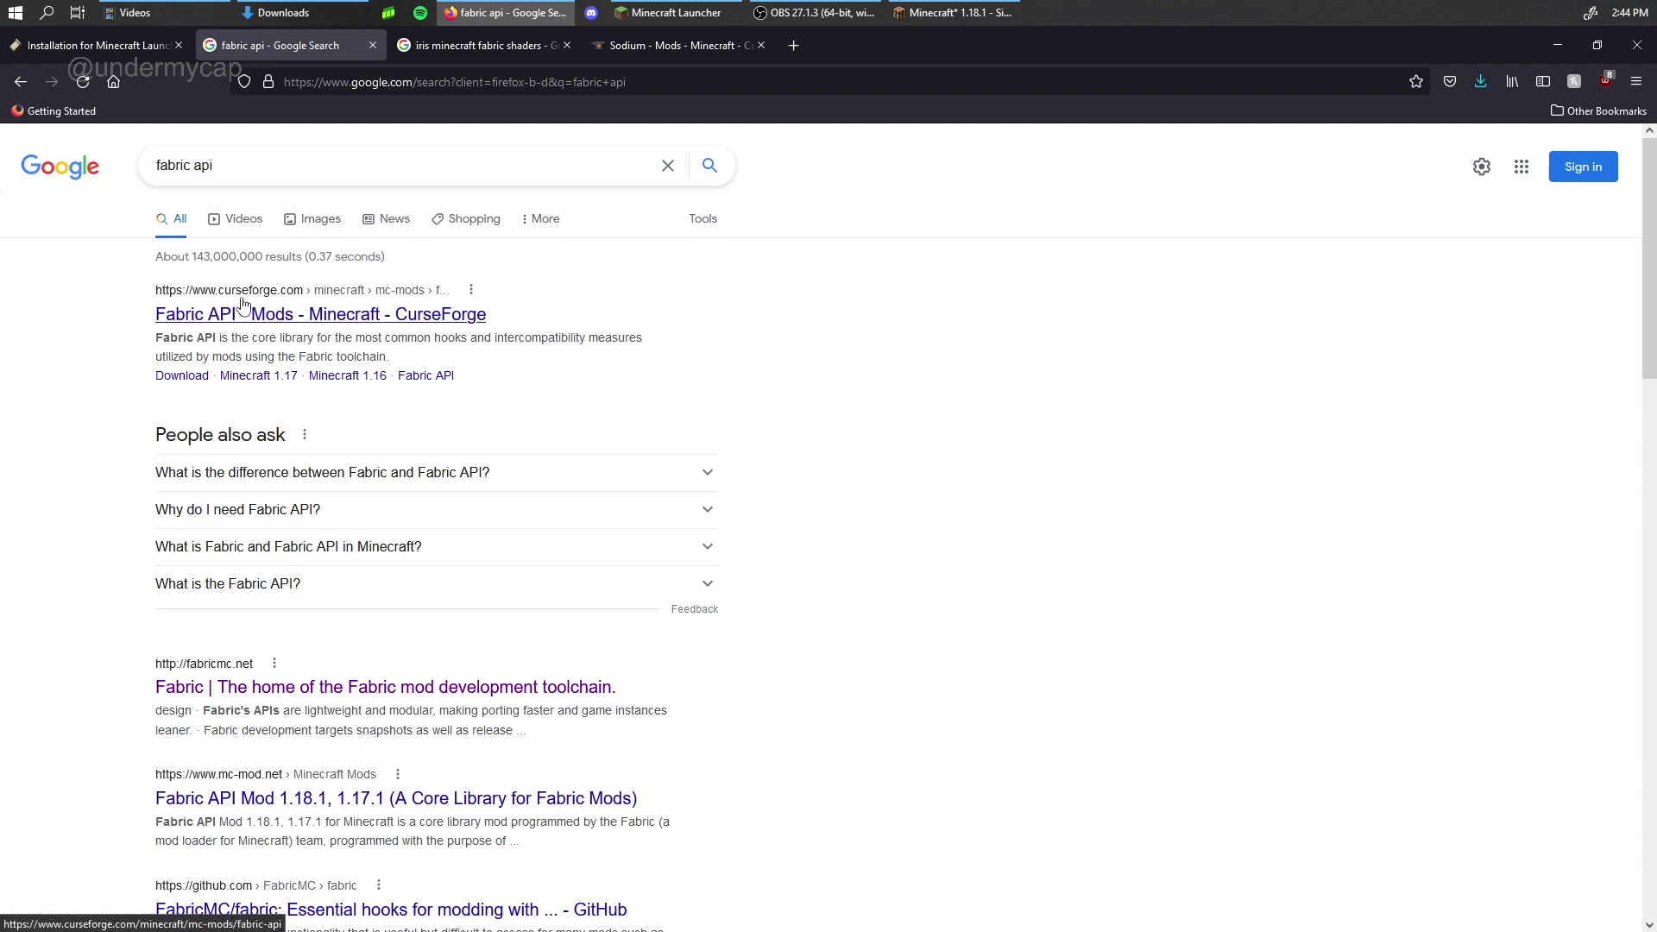
pyautogui.click(199, 318)
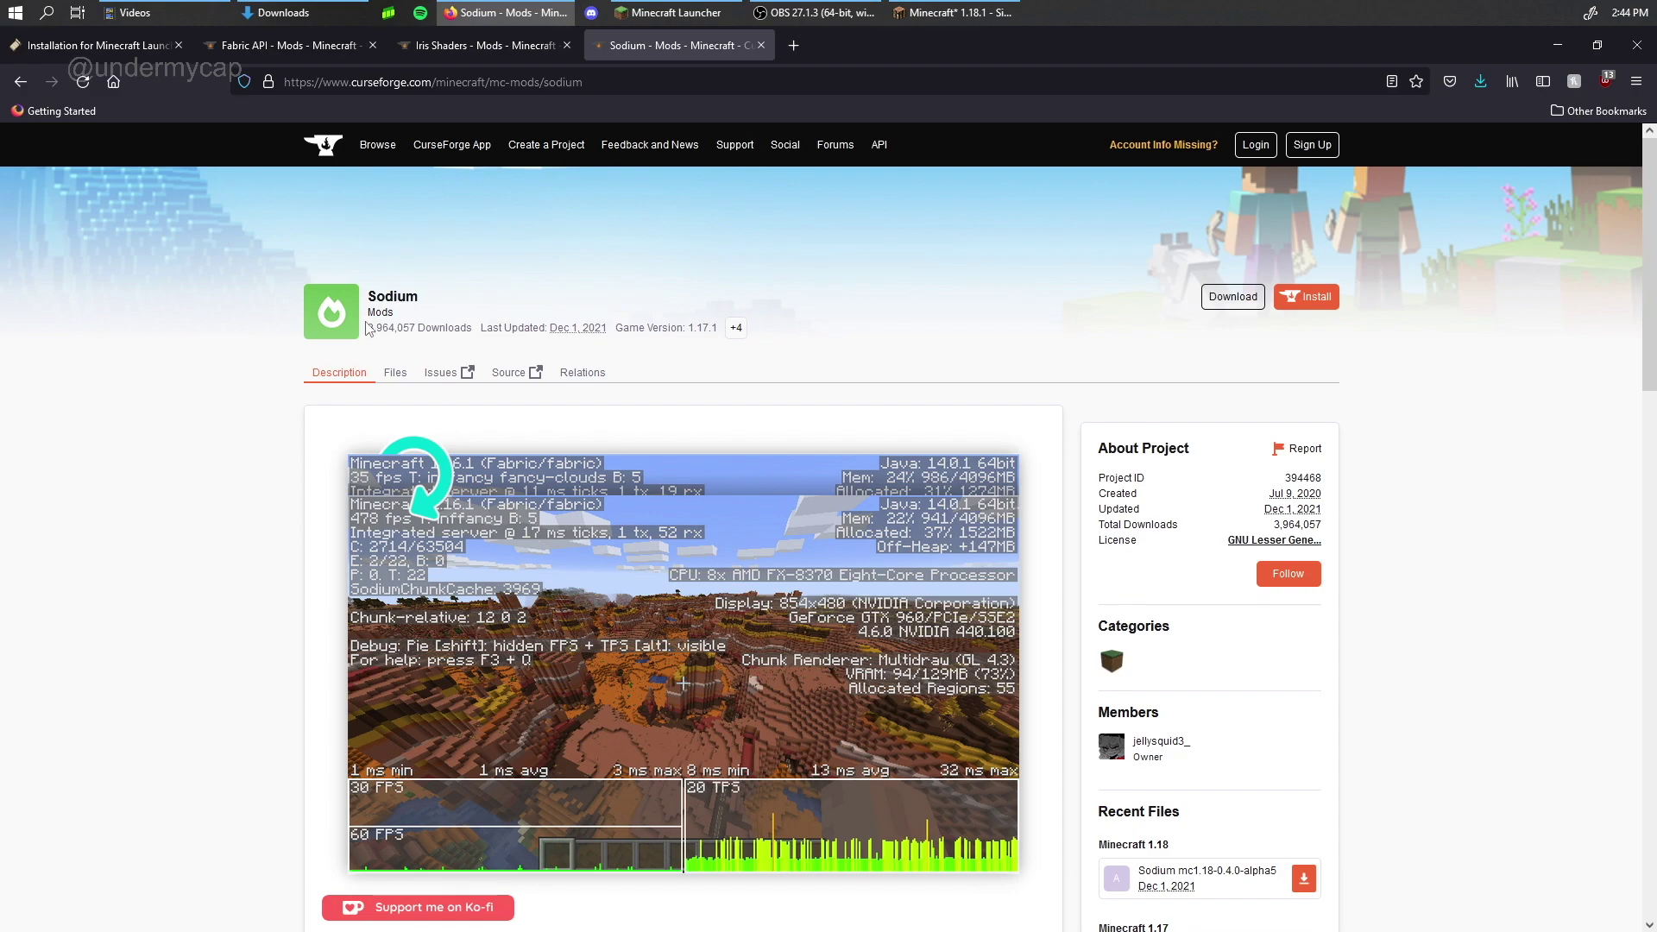
# - Go through the Iris Shaders and Fabric API pages on CurseForge and start the download of the Sodium mod
pyautogui.click(483, 45)
pyautogui.click(289, 45)
pyautogui.click(484, 45)
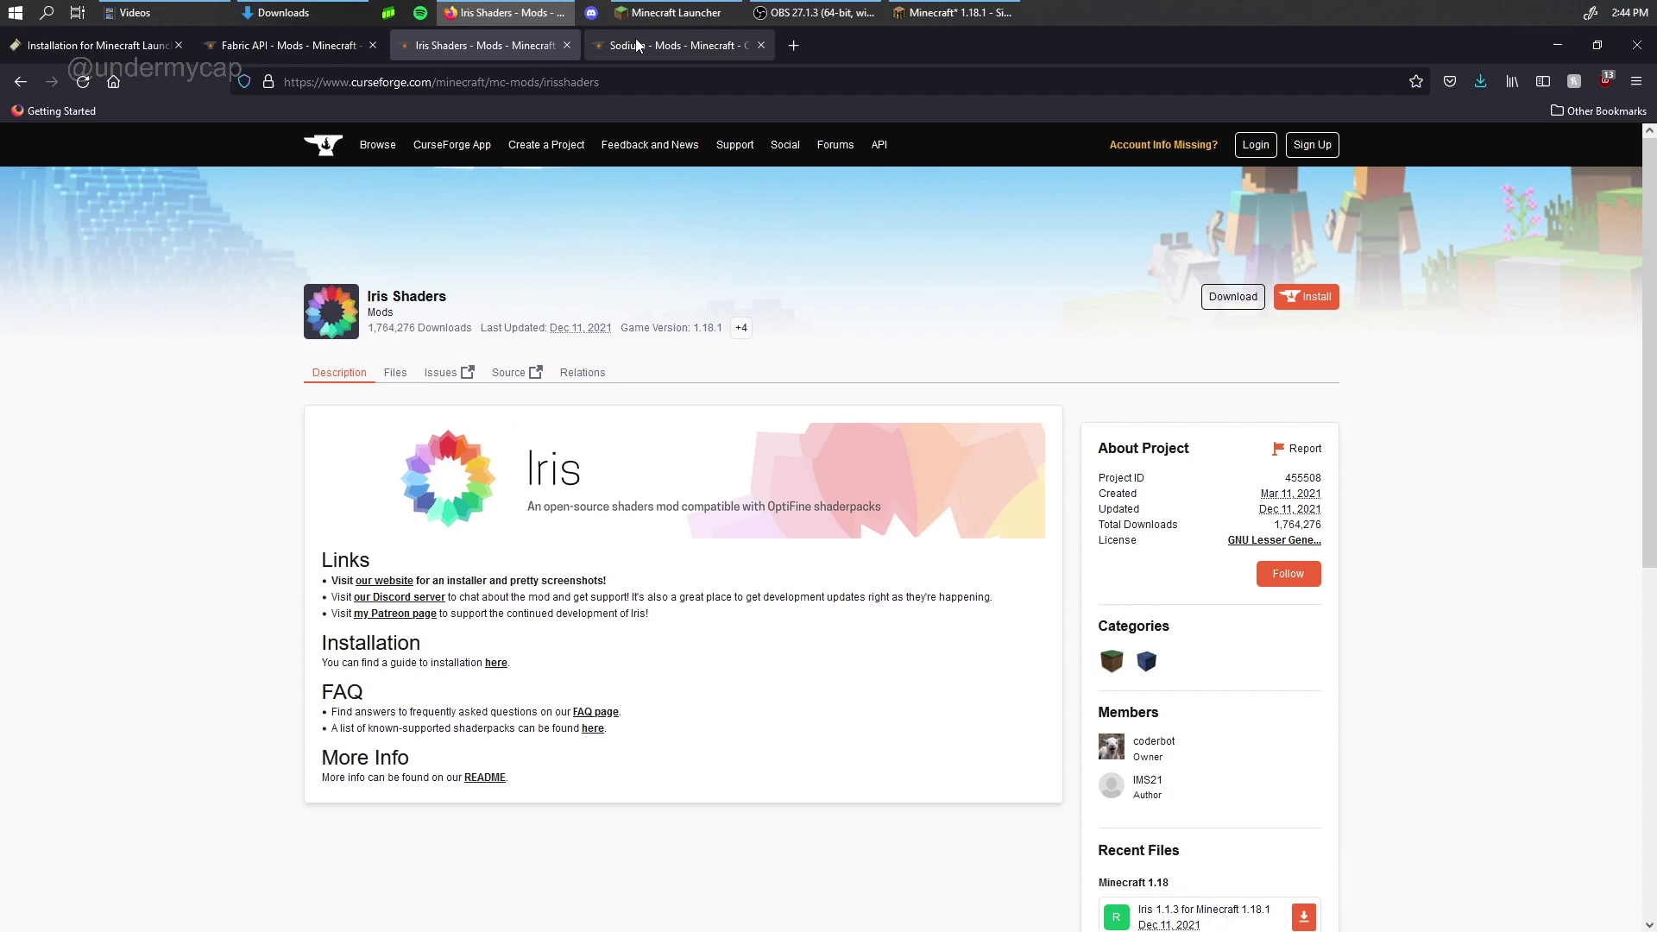
pyautogui.click(636, 45)
pyautogui.click(290, 45)
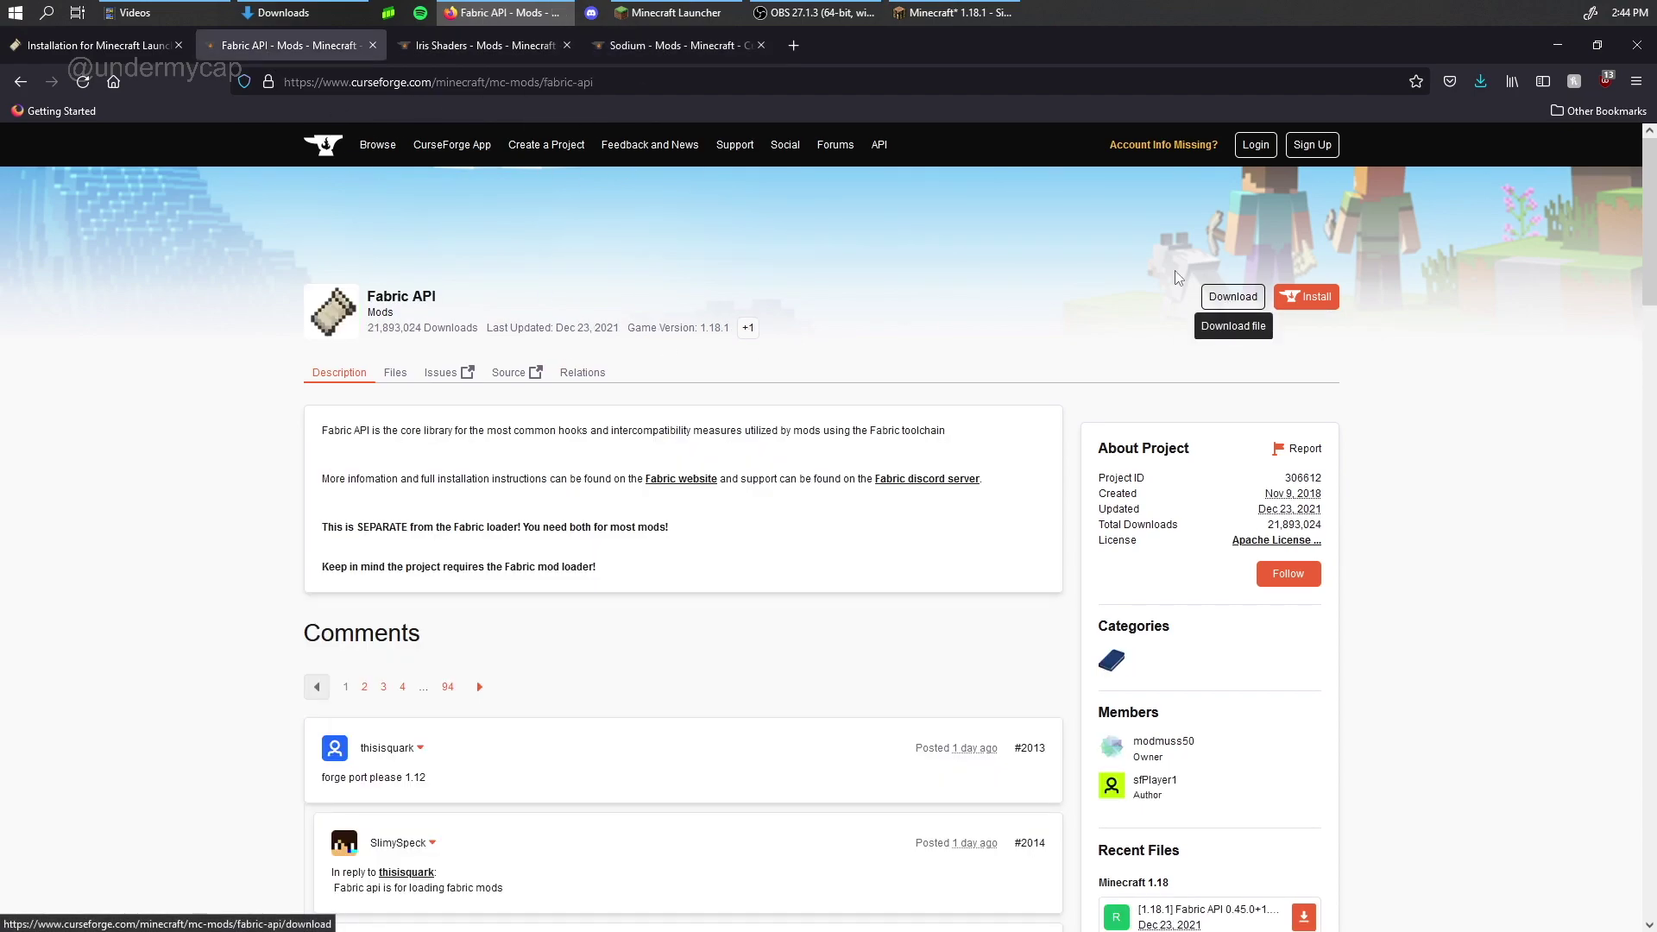
pyautogui.click(678, 45)
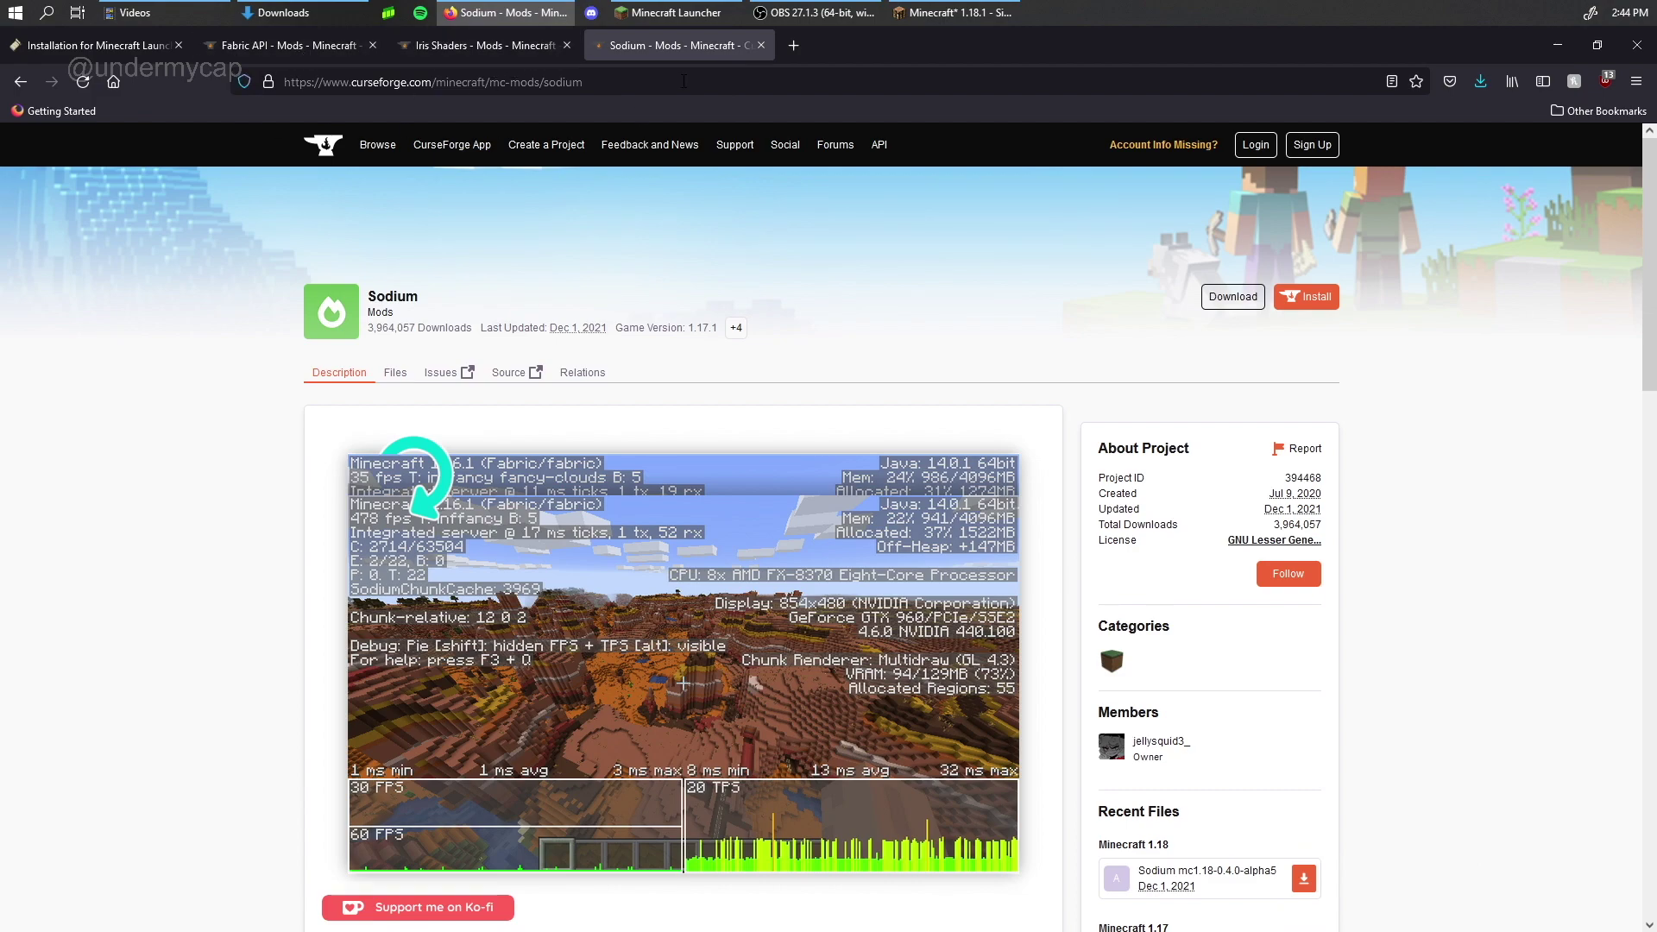
pyautogui.click(1227, 302)
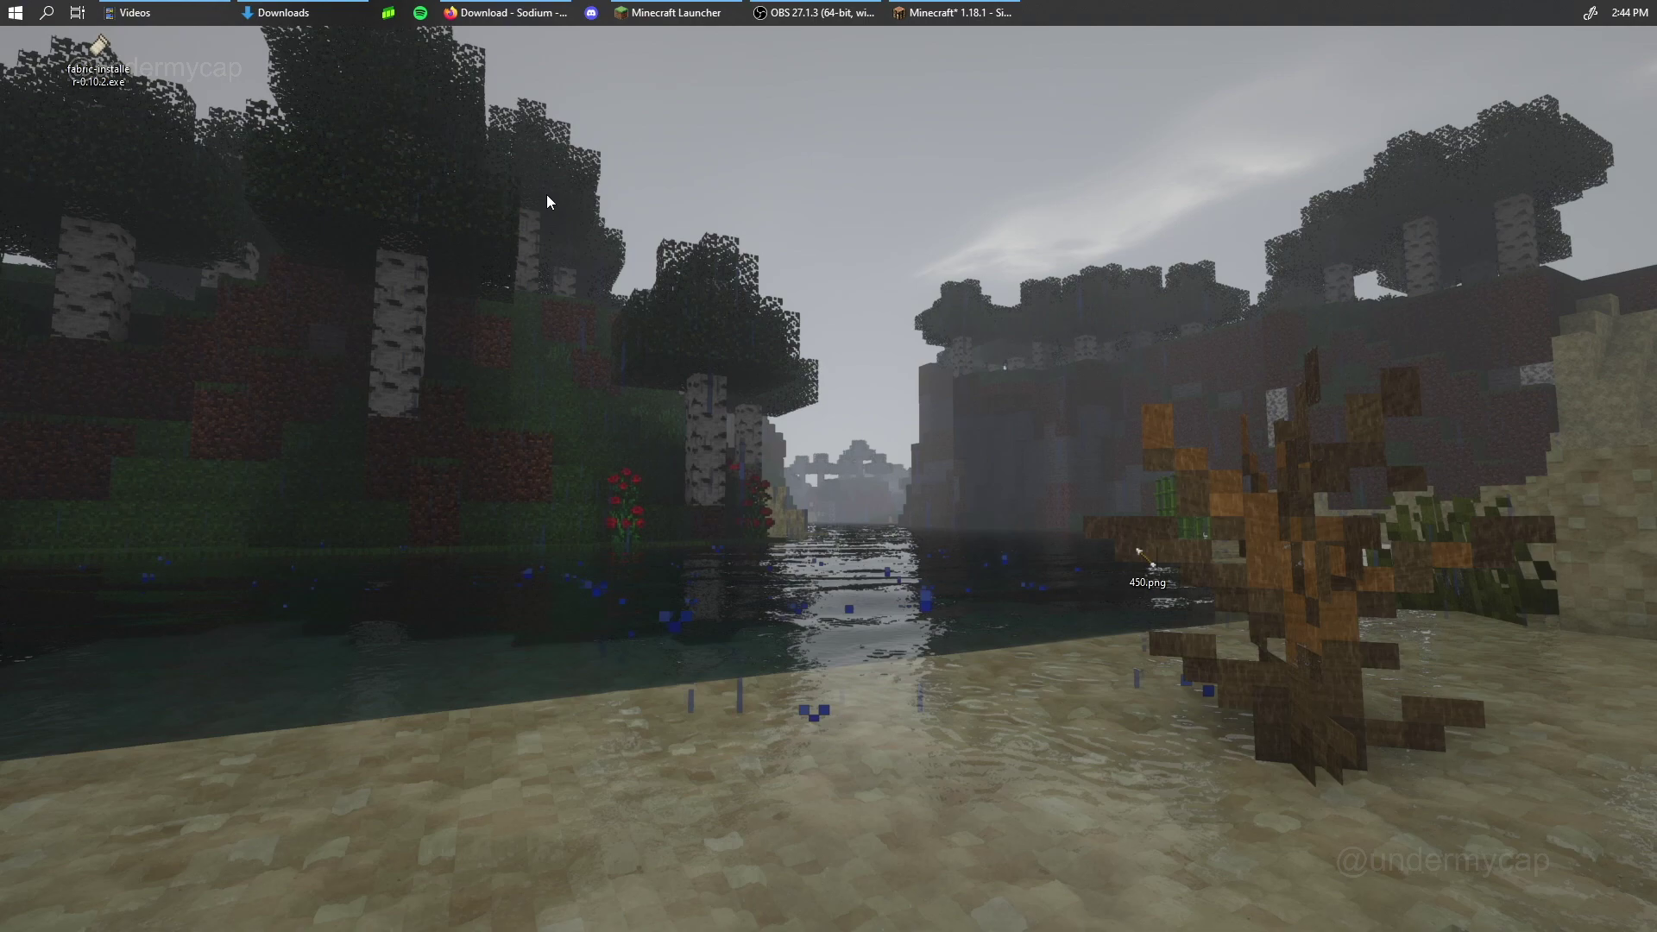
# - Use the Run dialog with the %appdata%\.minecraft\ path to reach the game data, and open the mods folder inside .minecraft
pyautogui.press('super+r')
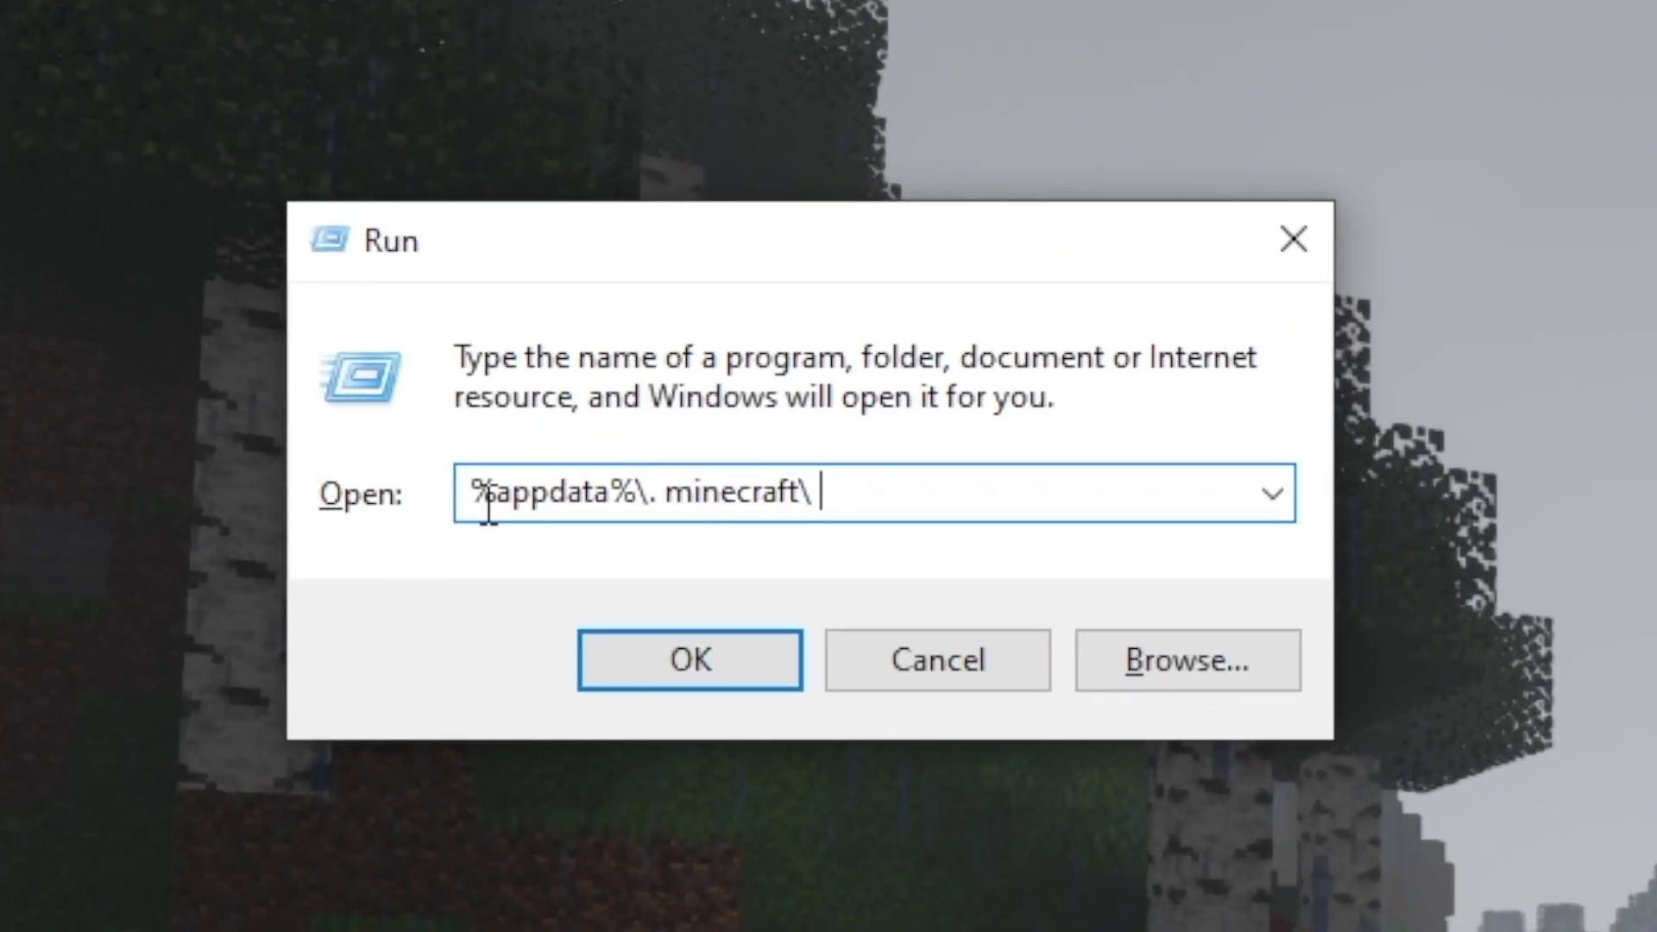
pyautogui.moveTo(637, 491); pyautogui.dragTo(665, 518)
pyautogui.click(652, 497)
pyautogui.click(814, 495)
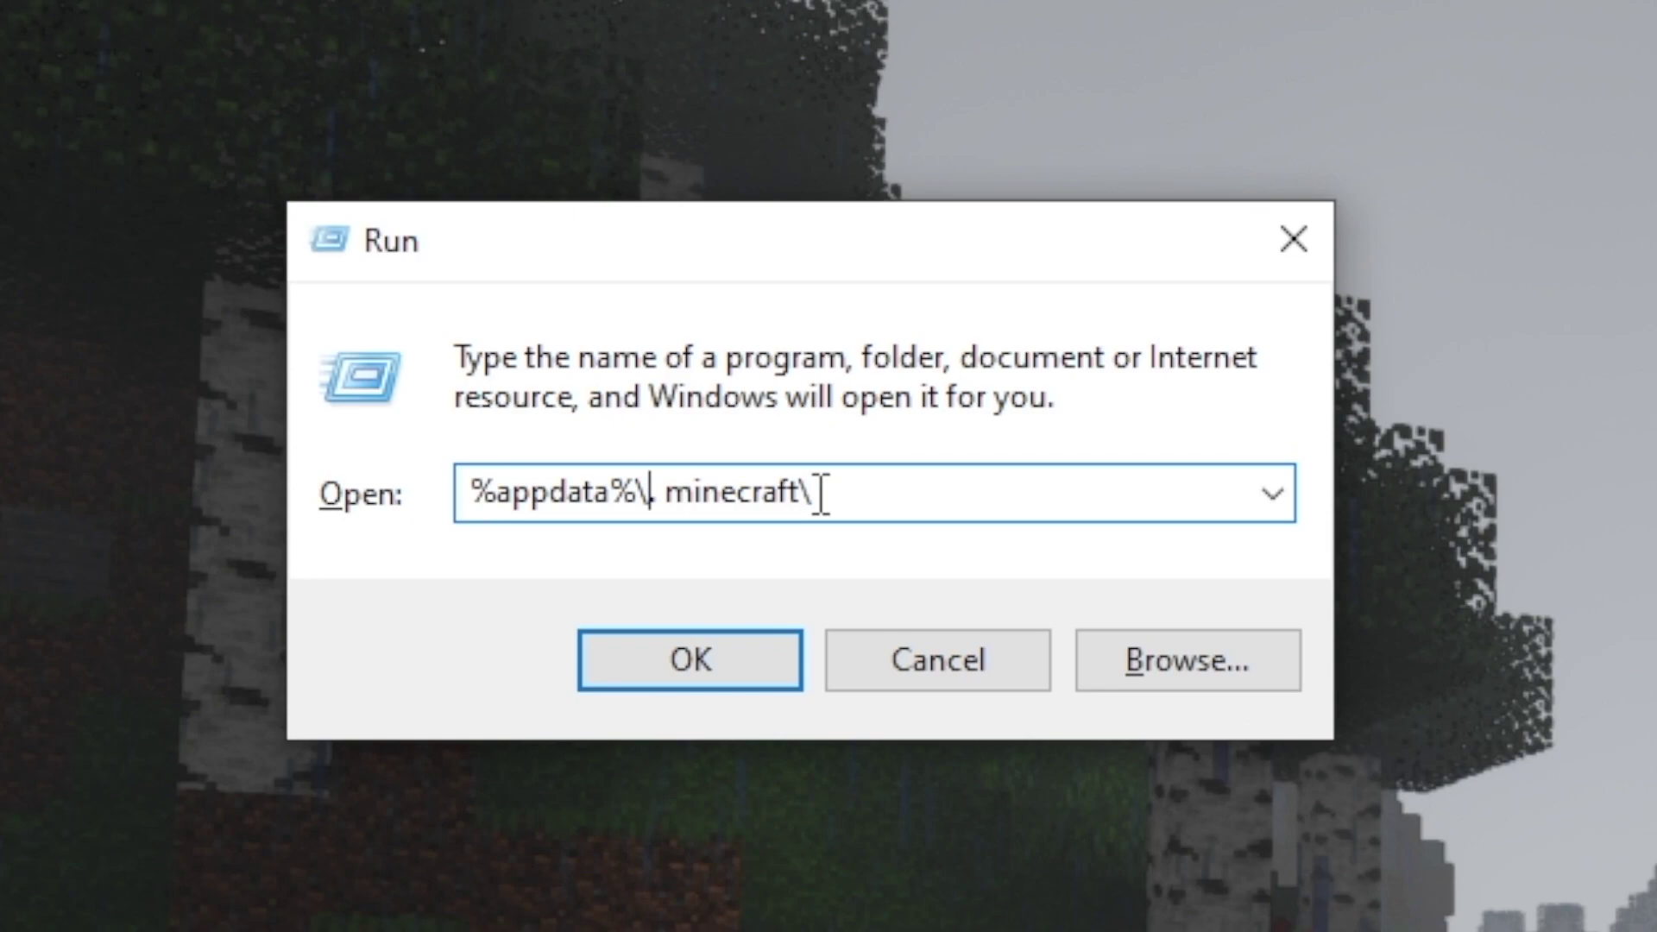
pyautogui.click(761, 644)
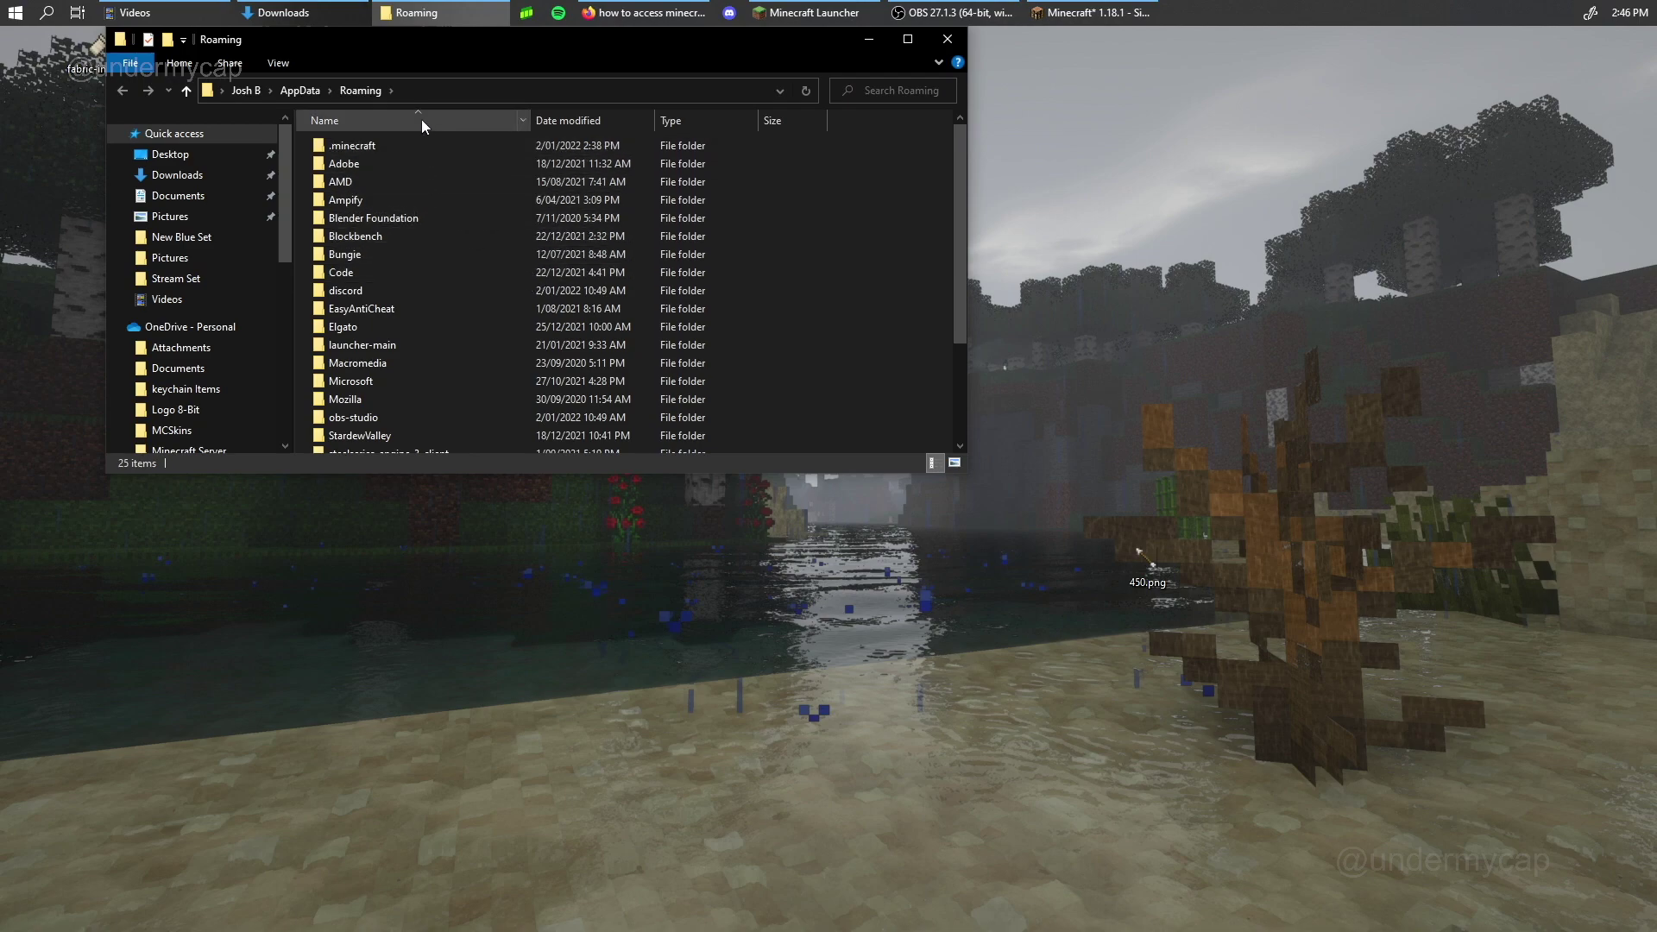
pyautogui.doubleClick(372, 148)
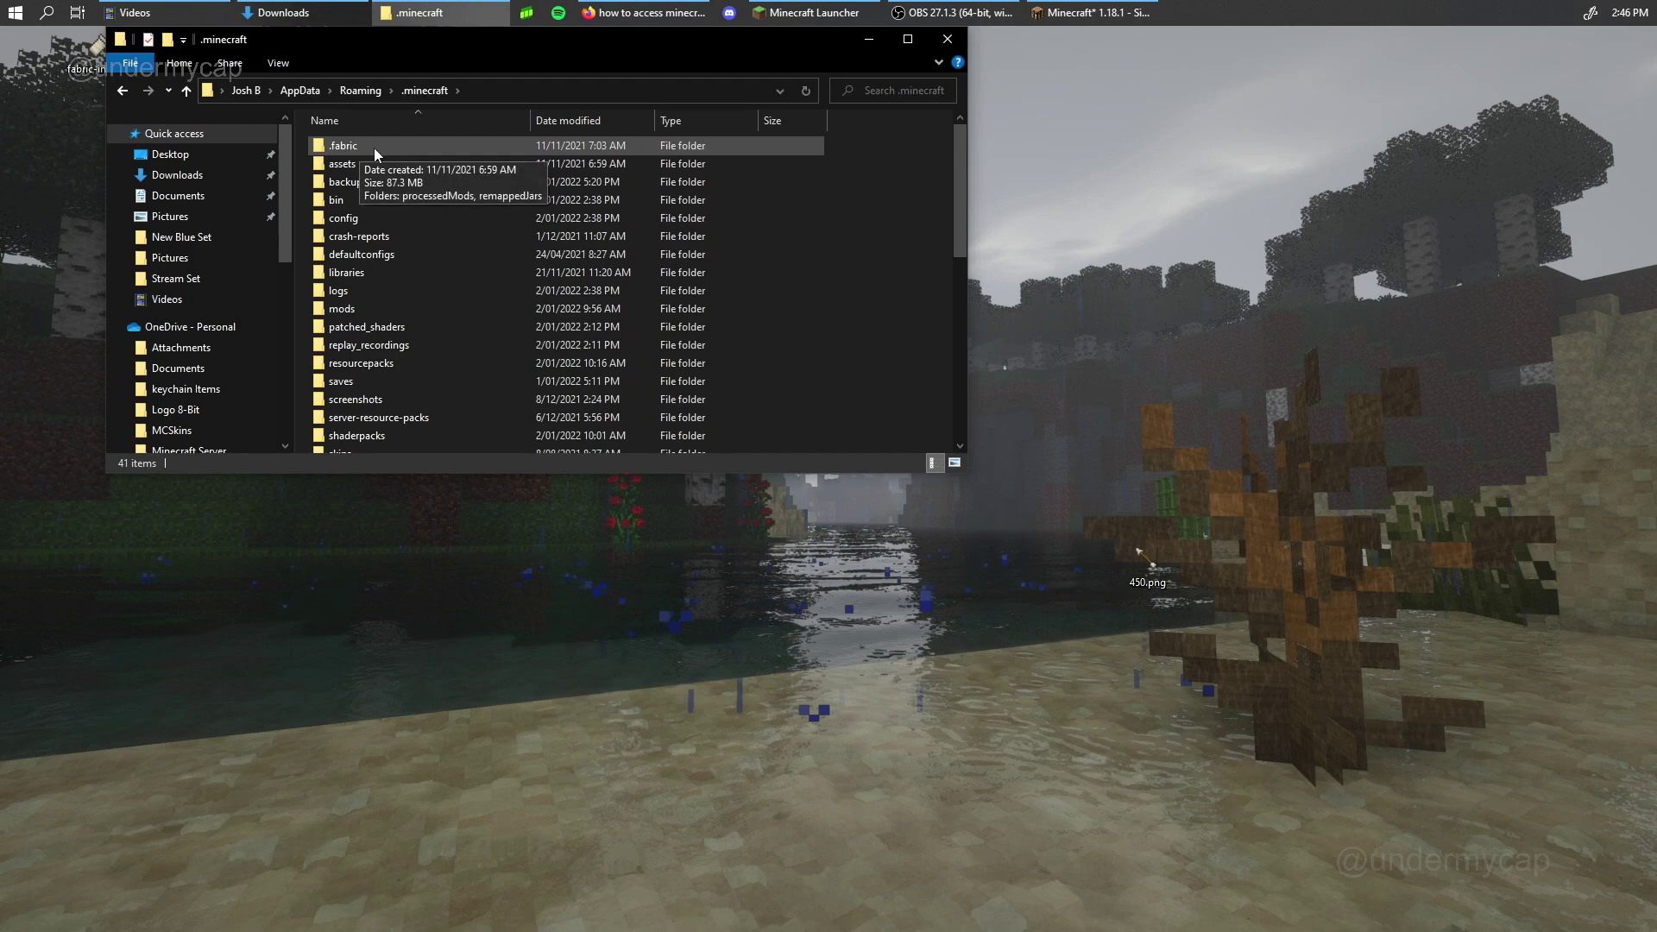
pyautogui.doubleClick(365, 308)
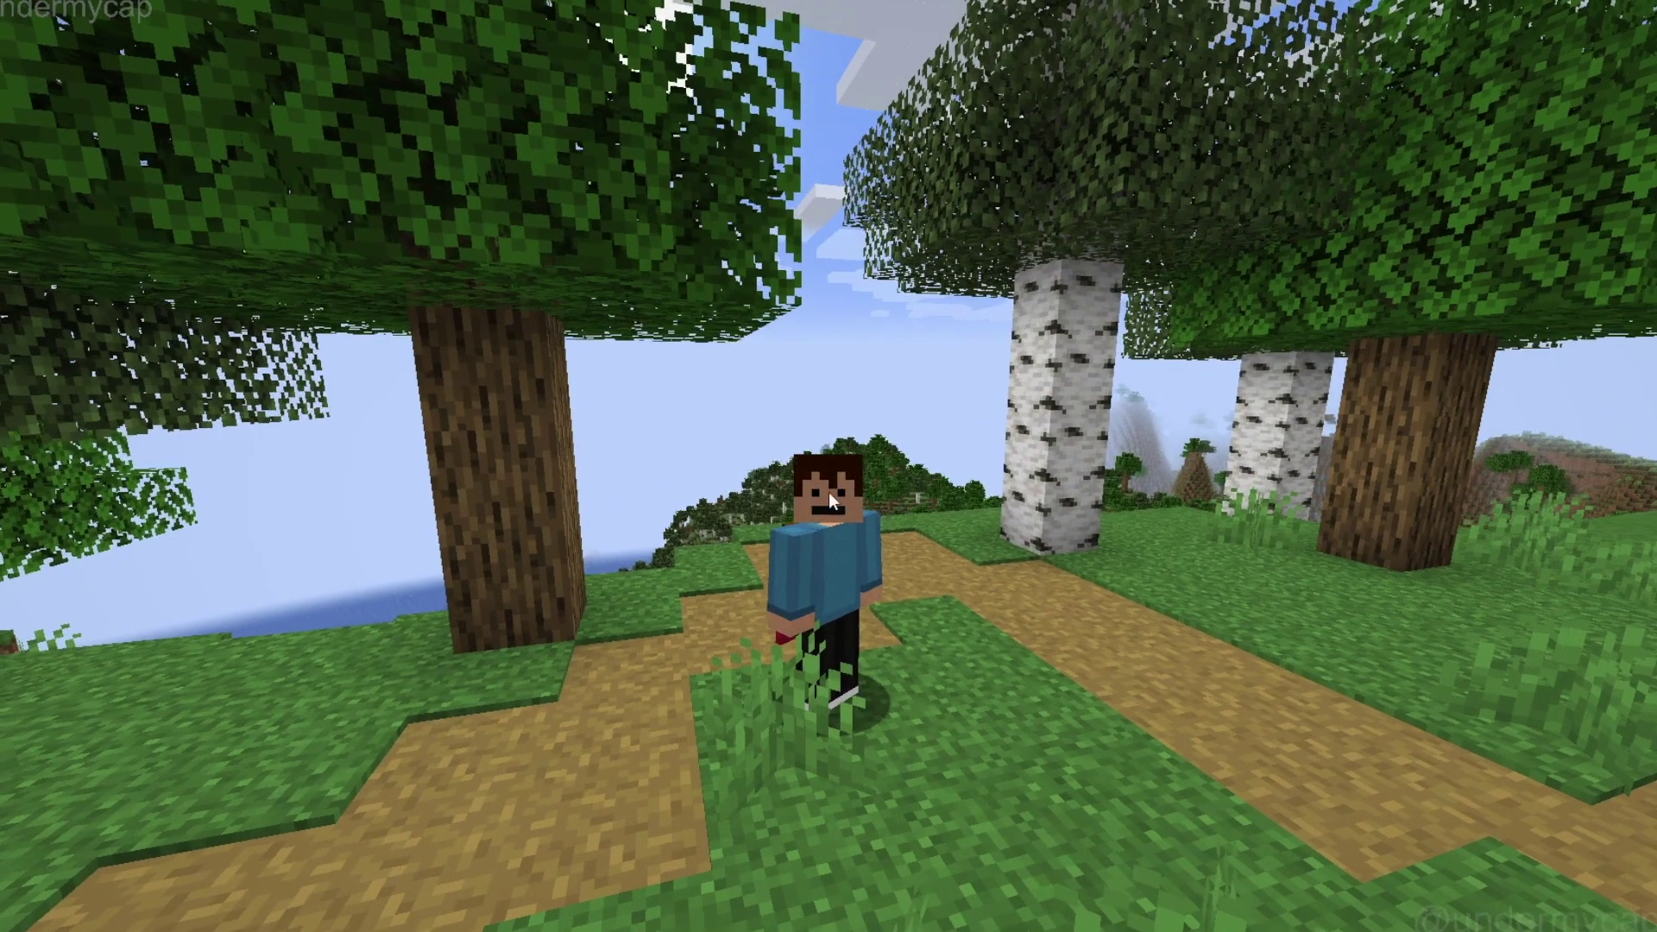
# - In the Minecraft world, open the game options, look at the available and selected resource packs, and return to the options
pyautogui.press('Escape')
pyautogui.click(798, 546)
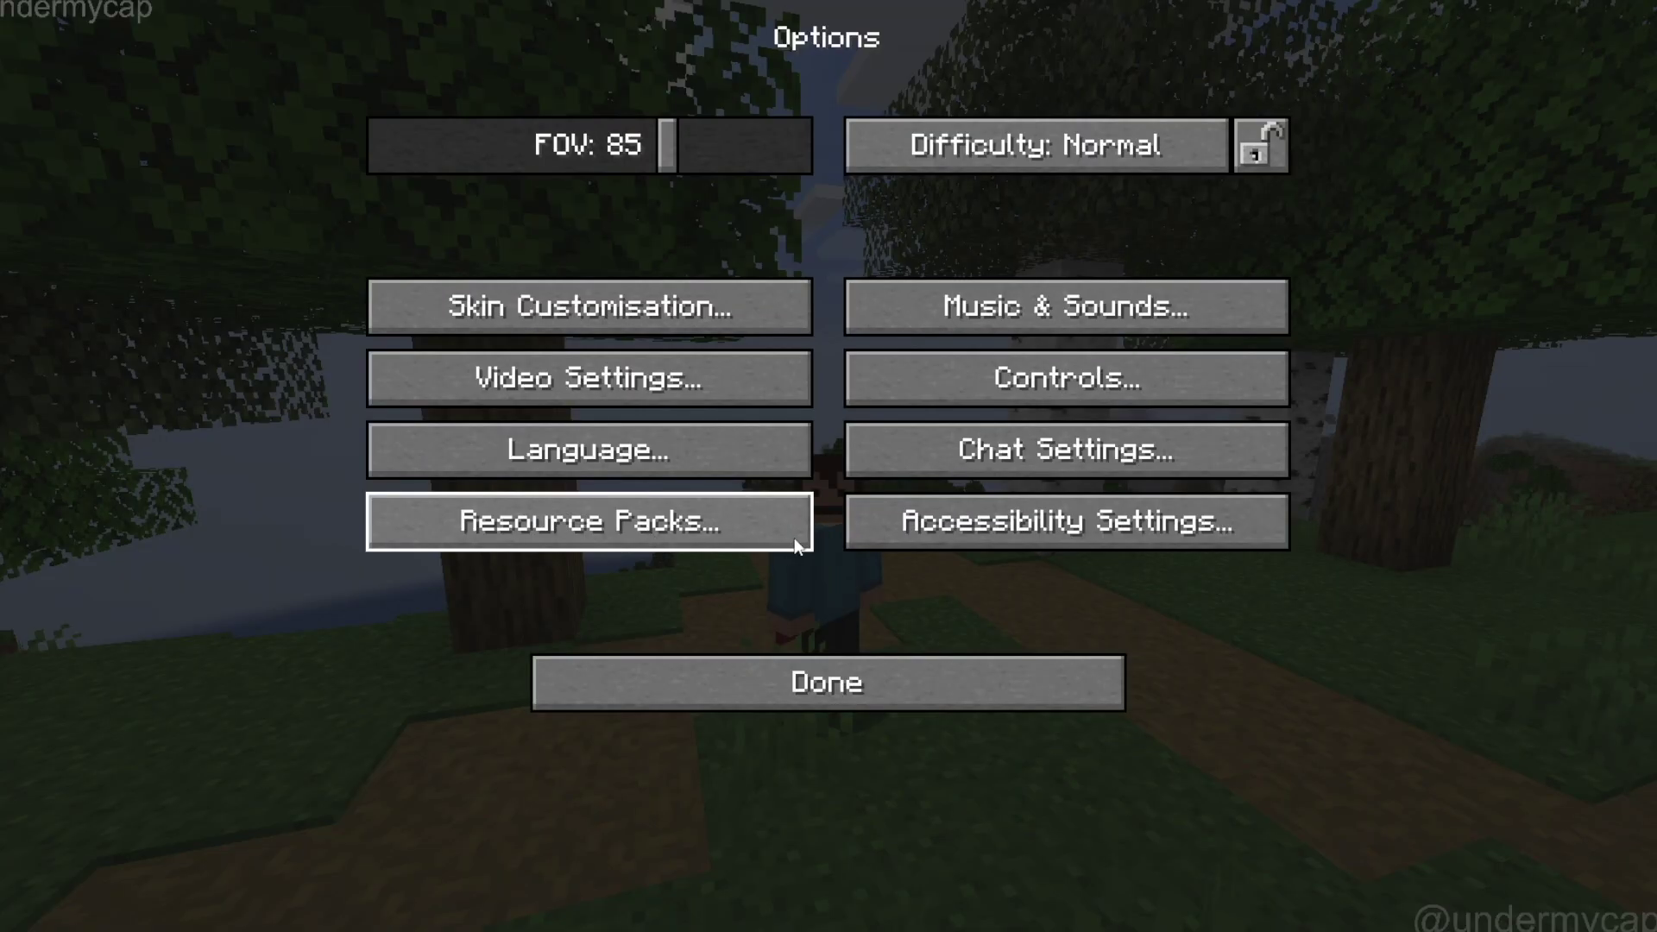
pyautogui.click(553, 531)
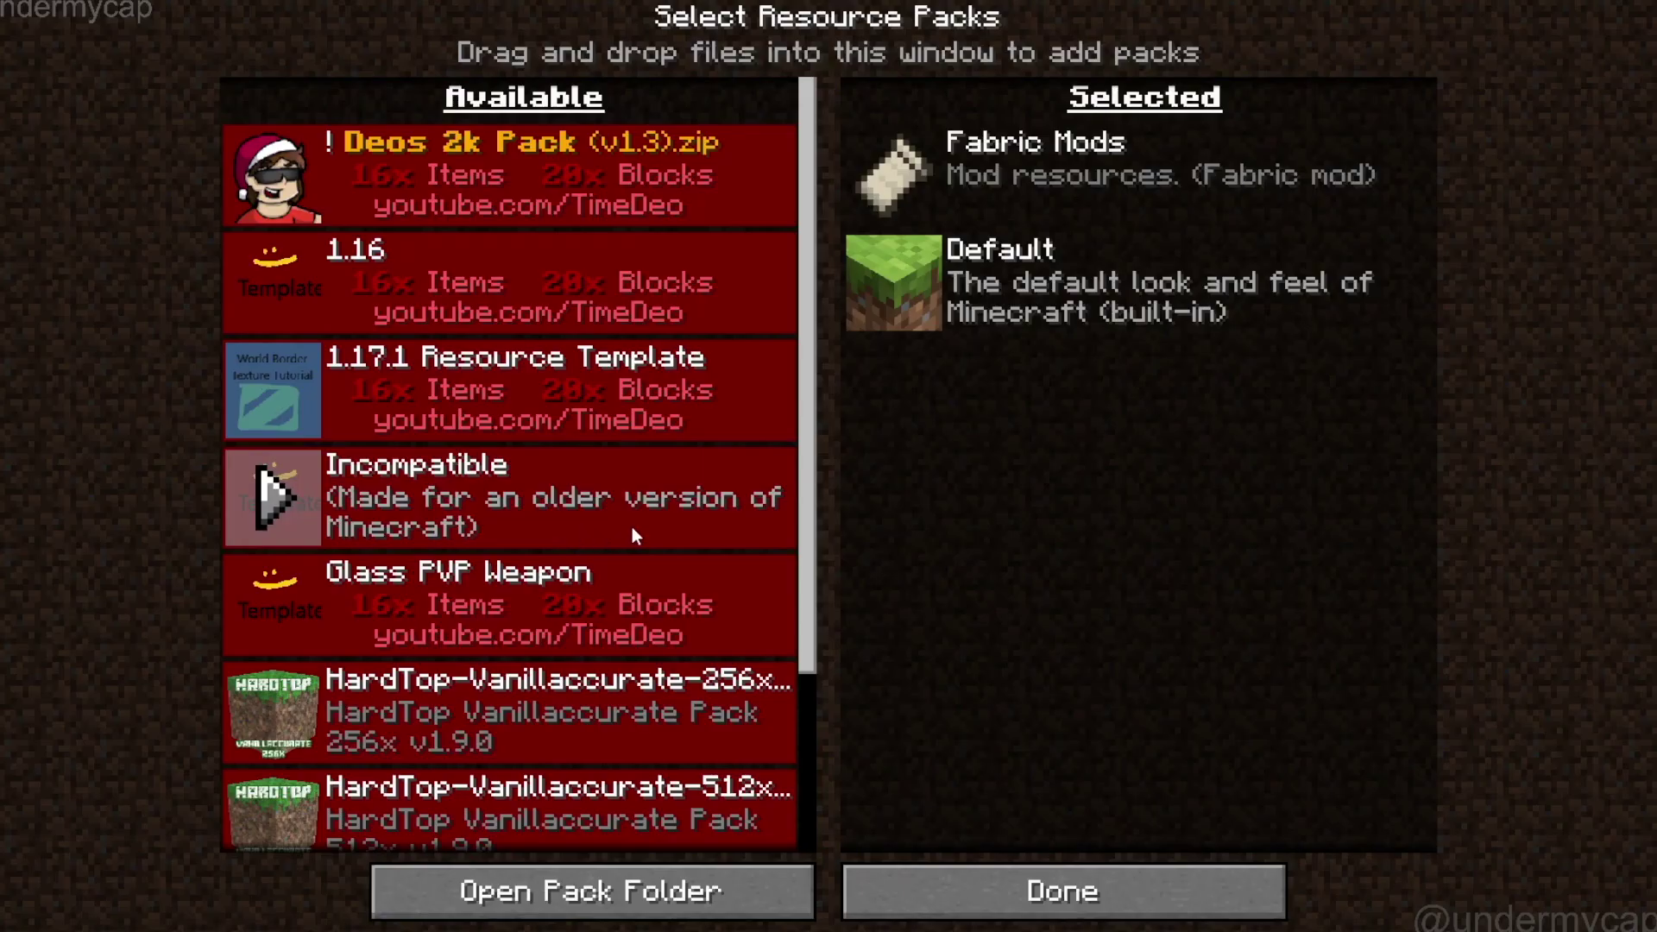
pyautogui.click(1017, 897)
# - Open the video settings, examine the list of installed shader packs, and return to the video settings without choosing one
pyautogui.click(609, 380)
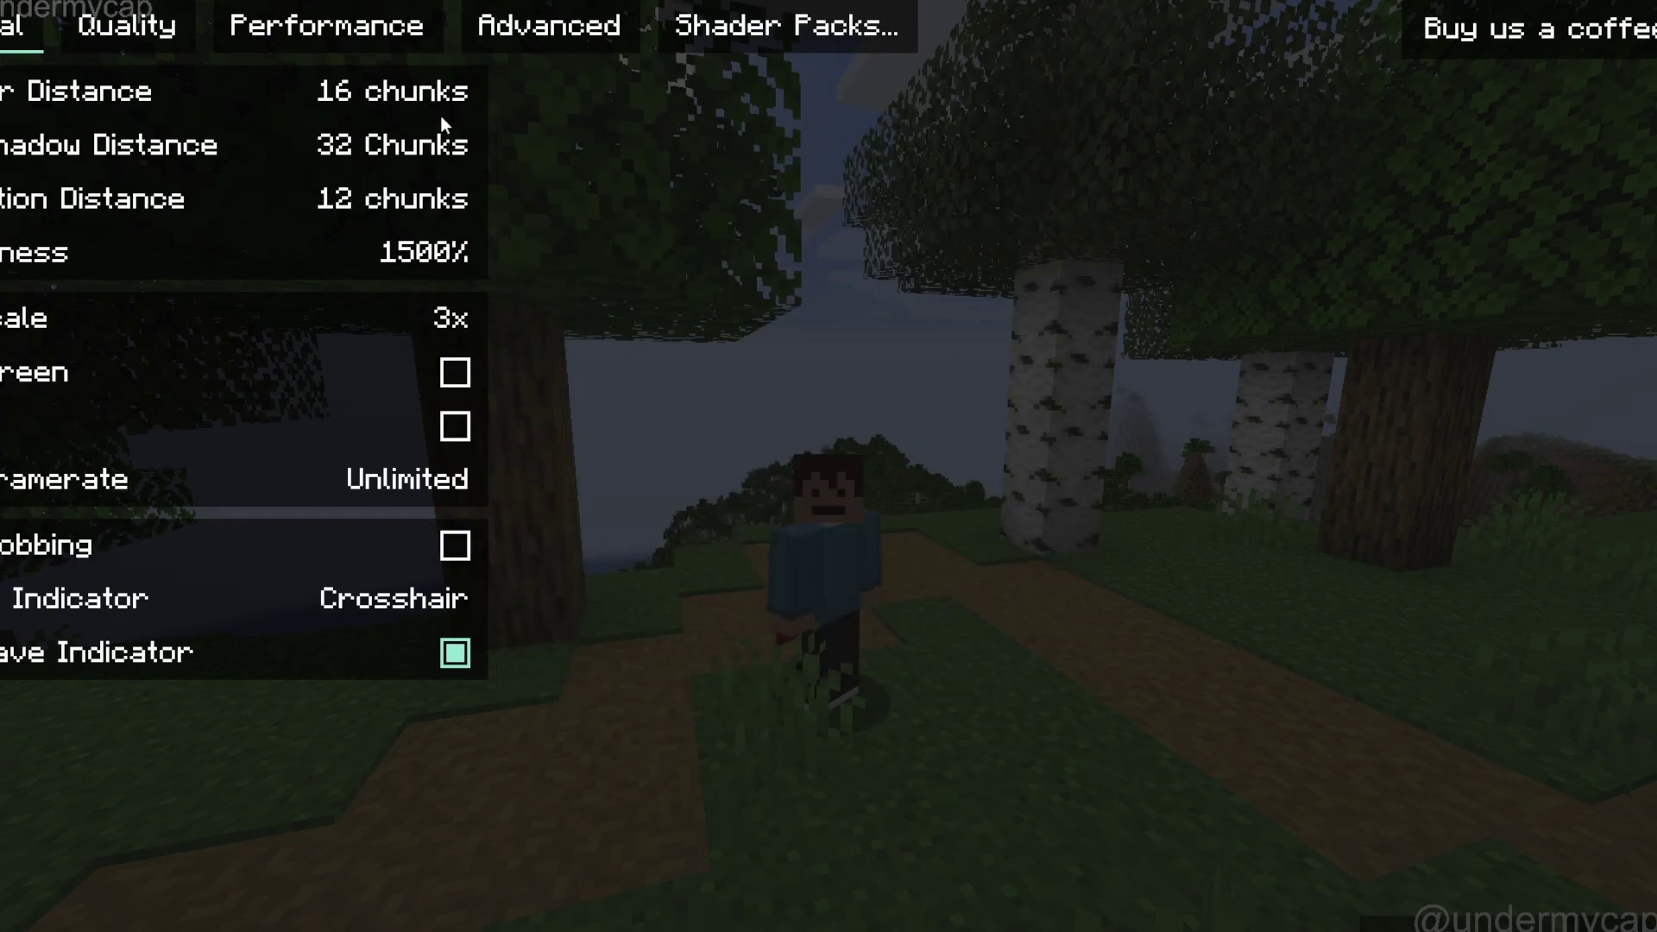
pyautogui.click(805, 43)
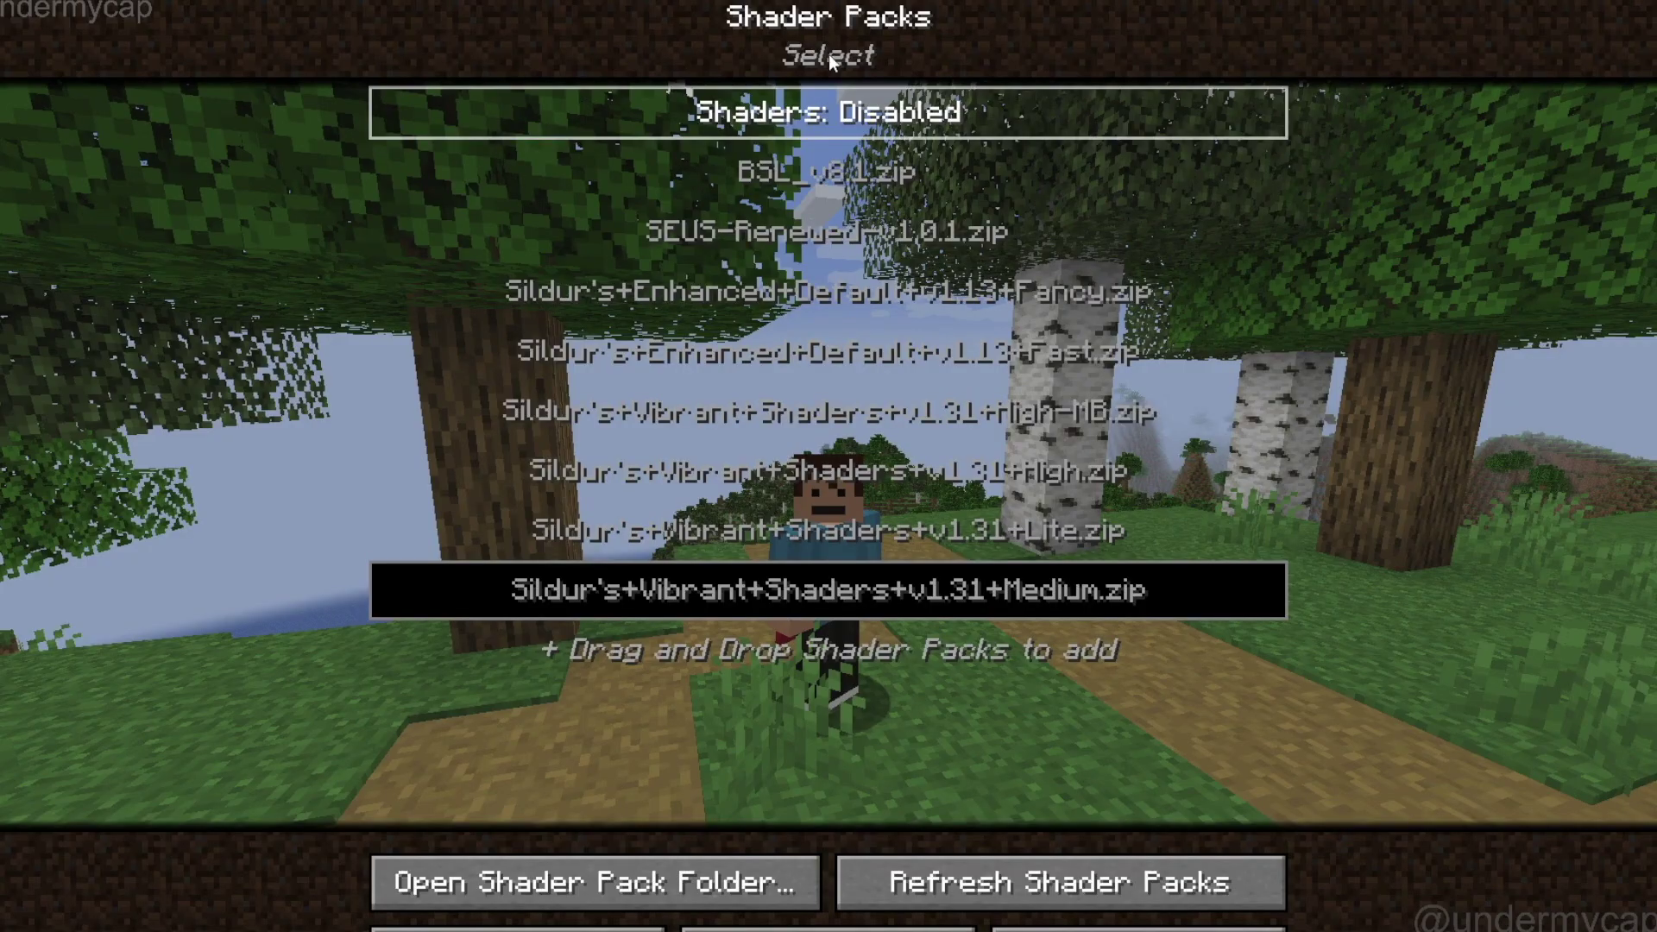
pyautogui.press('Escape')
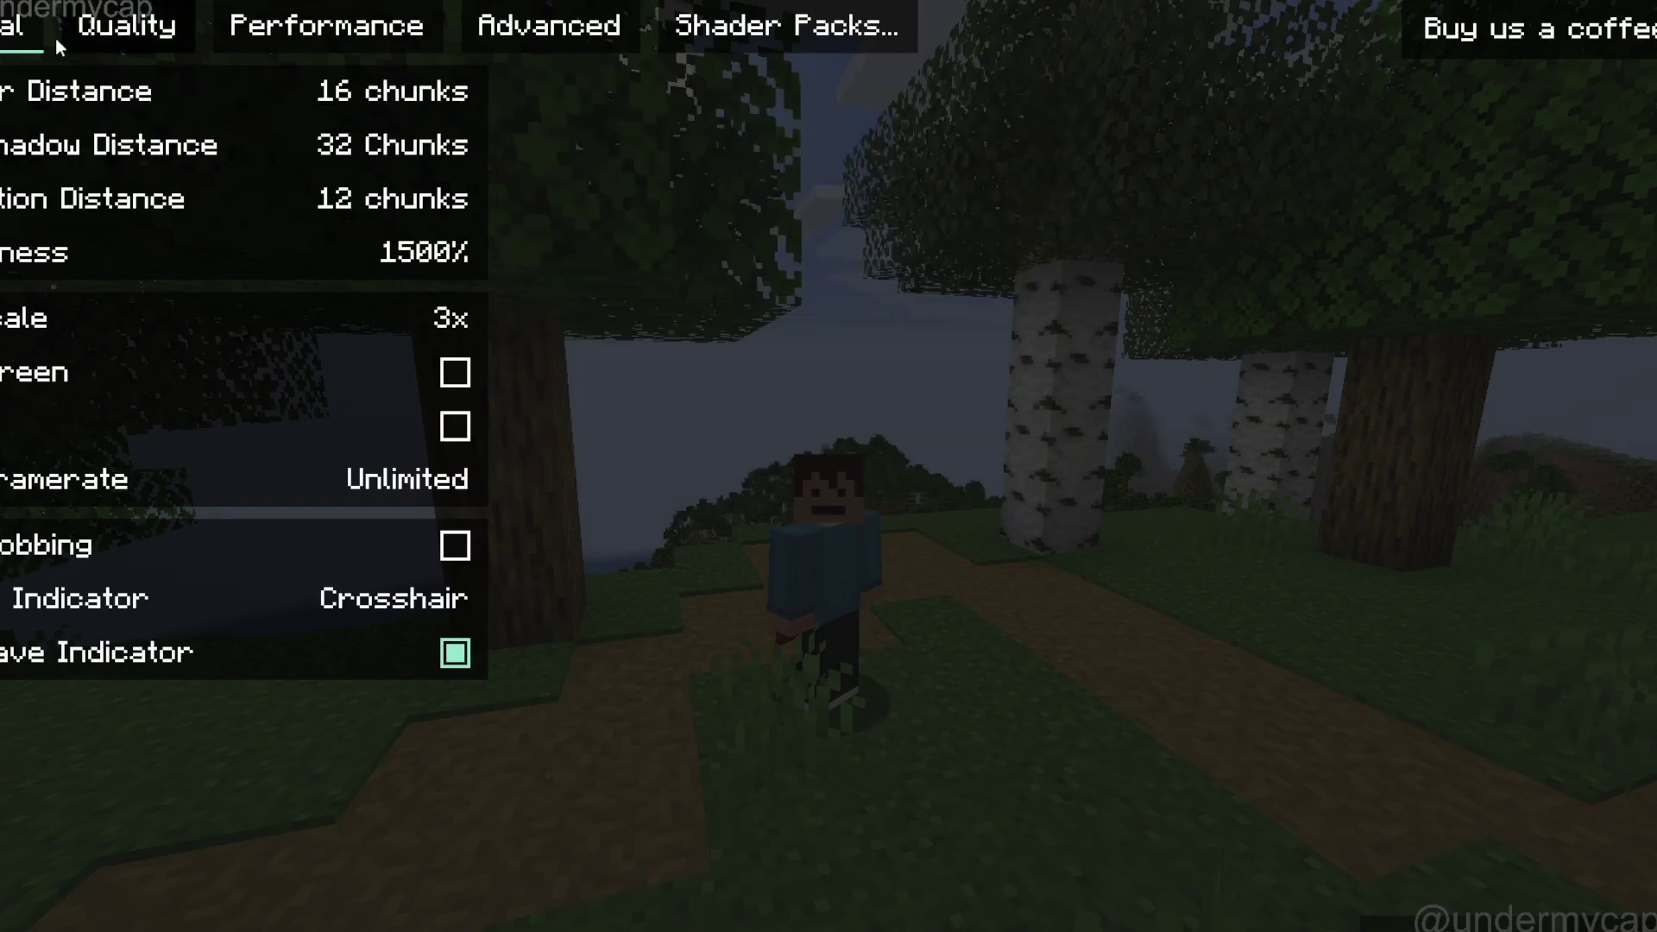
# - Look through the Quality and Performance video settings, including Entity Culling, and return to the game world
pyautogui.click(127, 25)
pyautogui.click(326, 25)
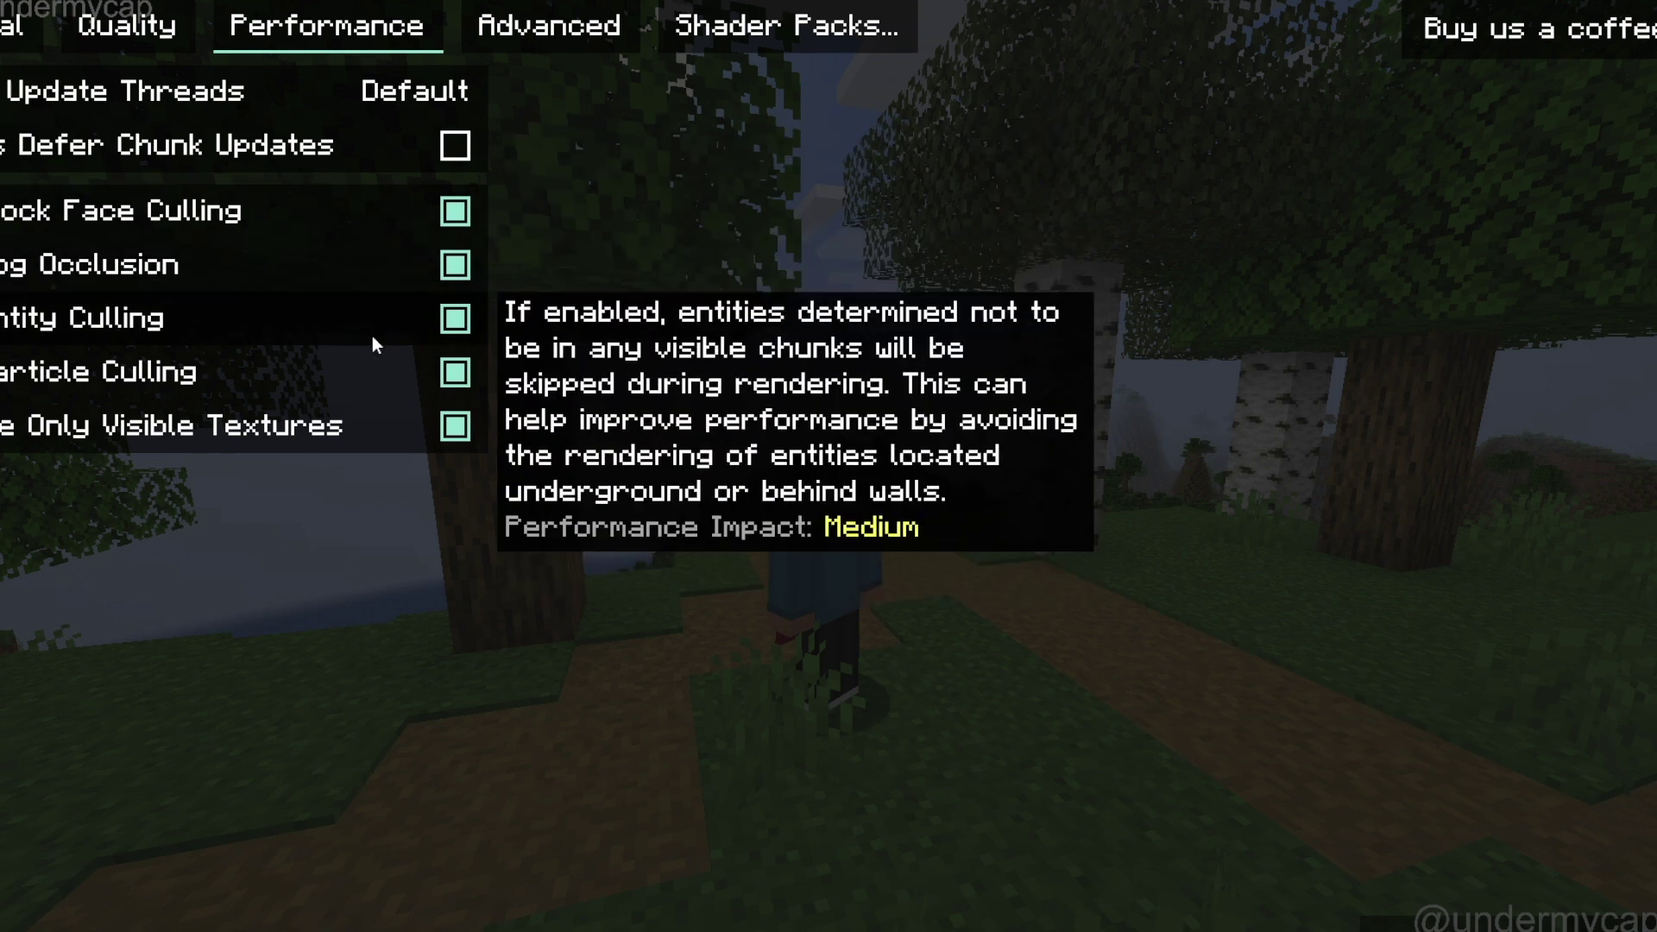
pyautogui.press('Escape')
pyautogui.click(808, 686)
pyautogui.press('Escape')
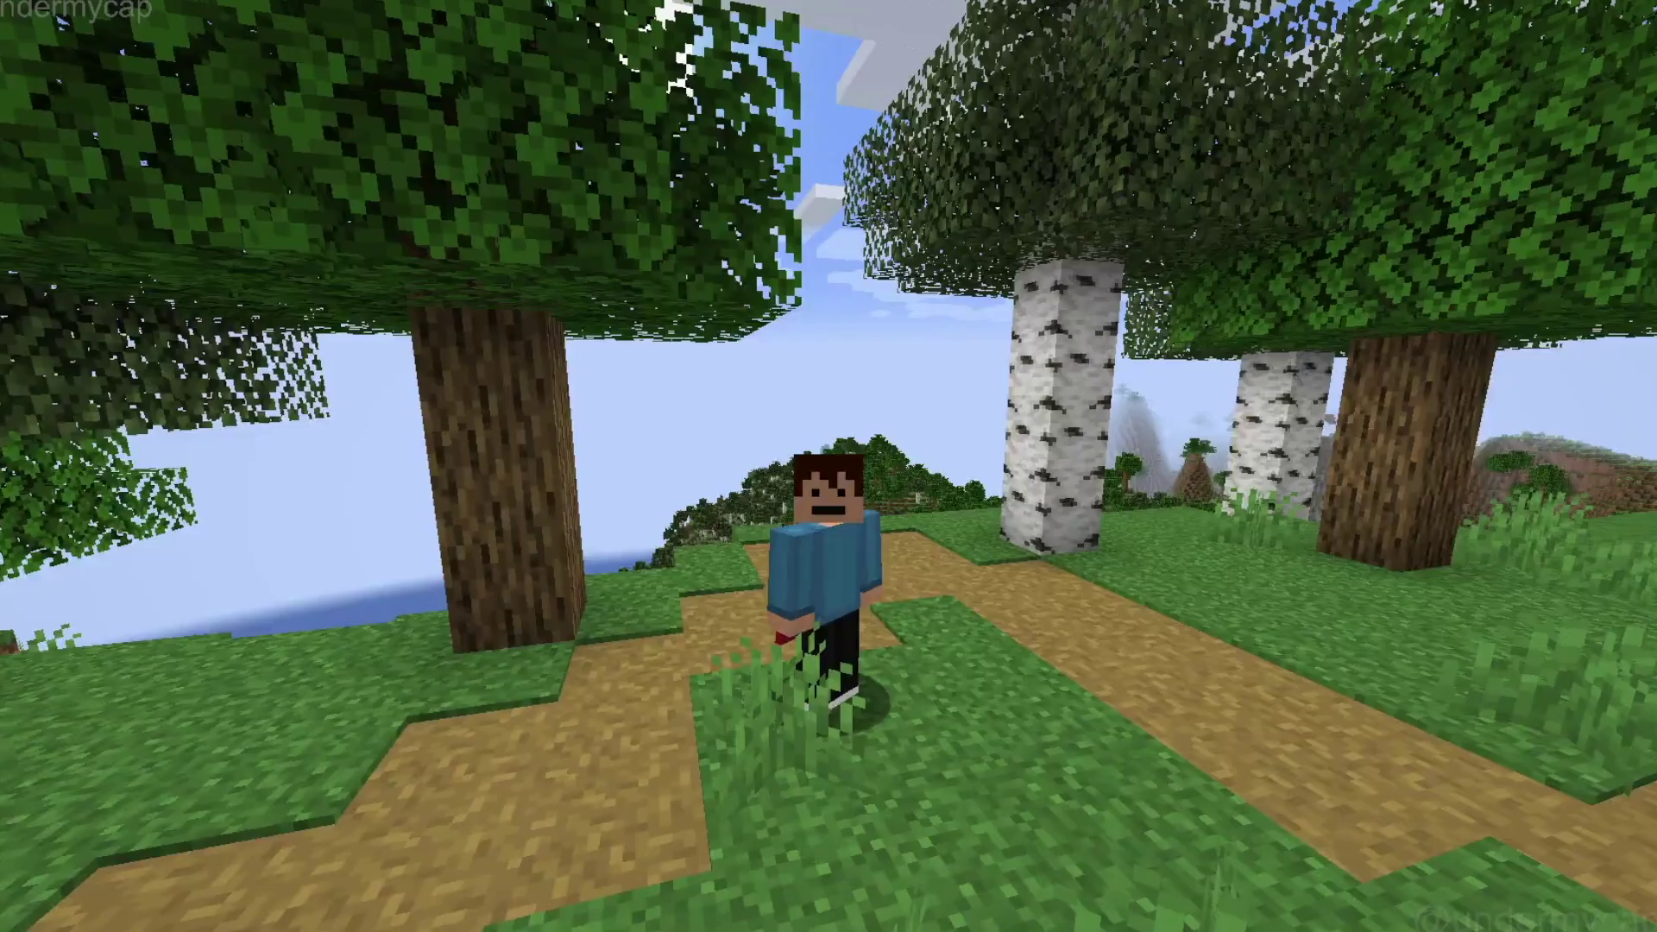